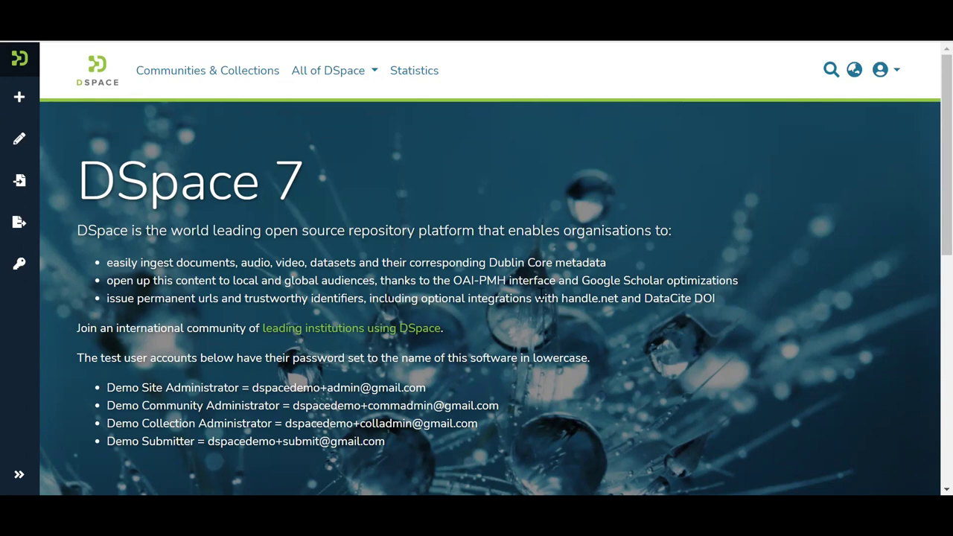
# - Open the MyDSpace page from the user account menu
pyautogui.click(897, 75)
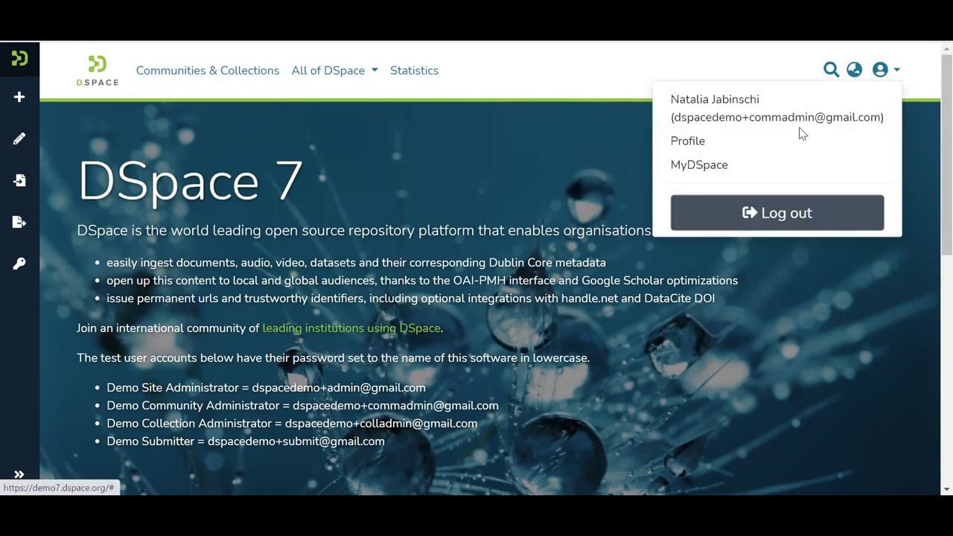
pyautogui.click(715, 174)
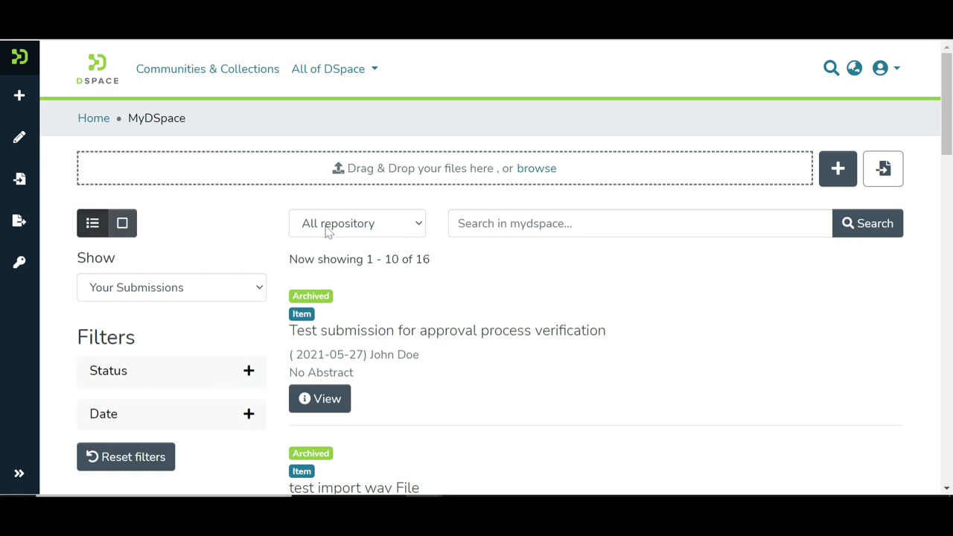
# - Create a new item, searching 'test' and choosing Test Collection as its collection
pyautogui.click(20, 97)
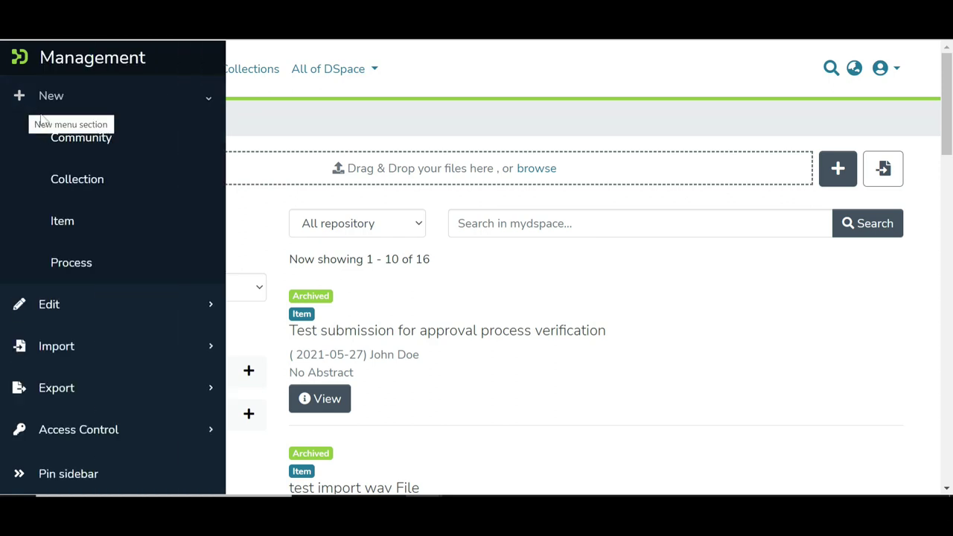
pyautogui.click(73, 235)
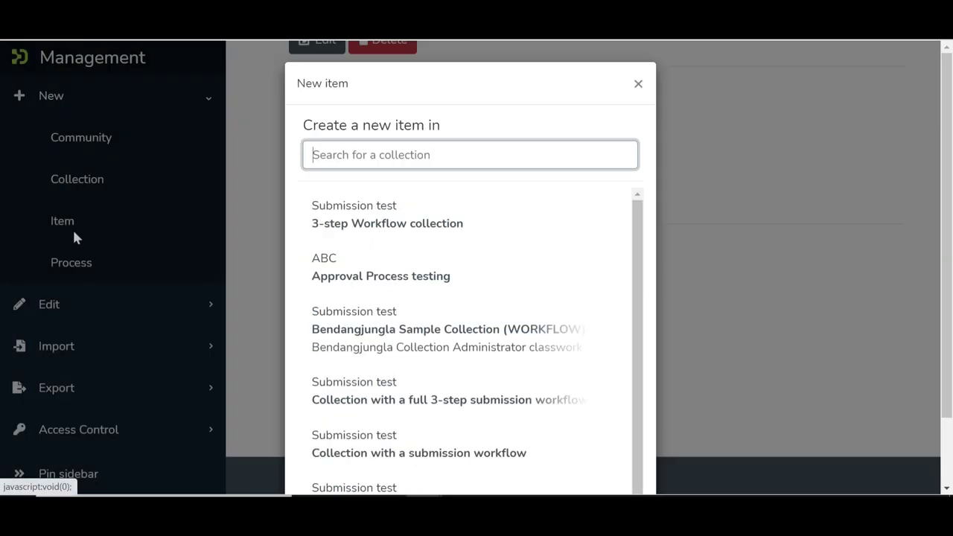
pyautogui.write('test')
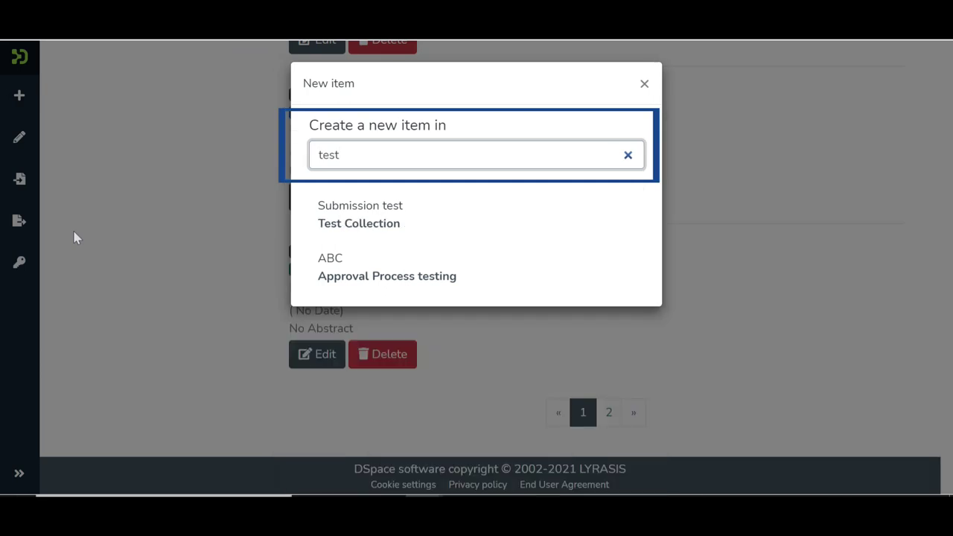
pyautogui.click(334, 234)
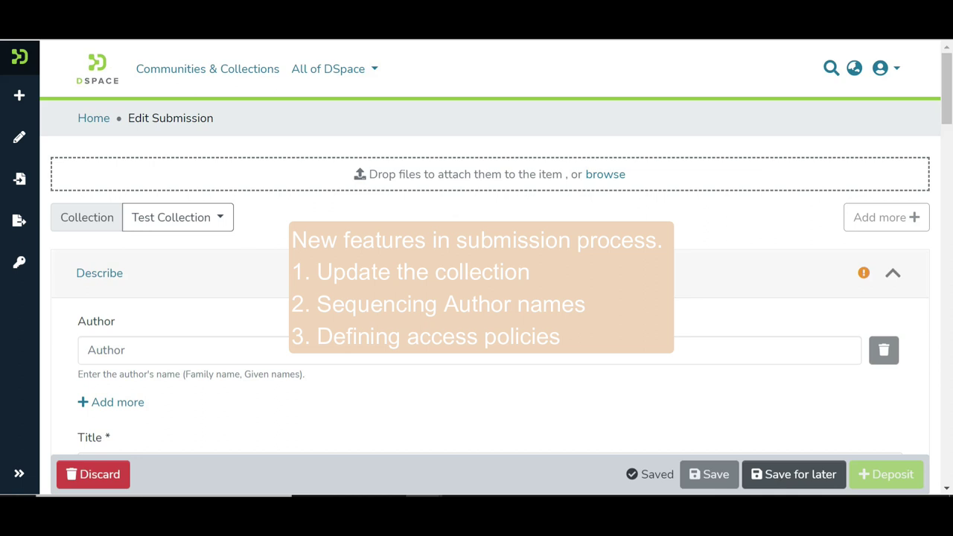
# - Upload 'Test document for uploading purposes.pdf', keeping the collection on Test Collection
pyautogui.click(599, 176)
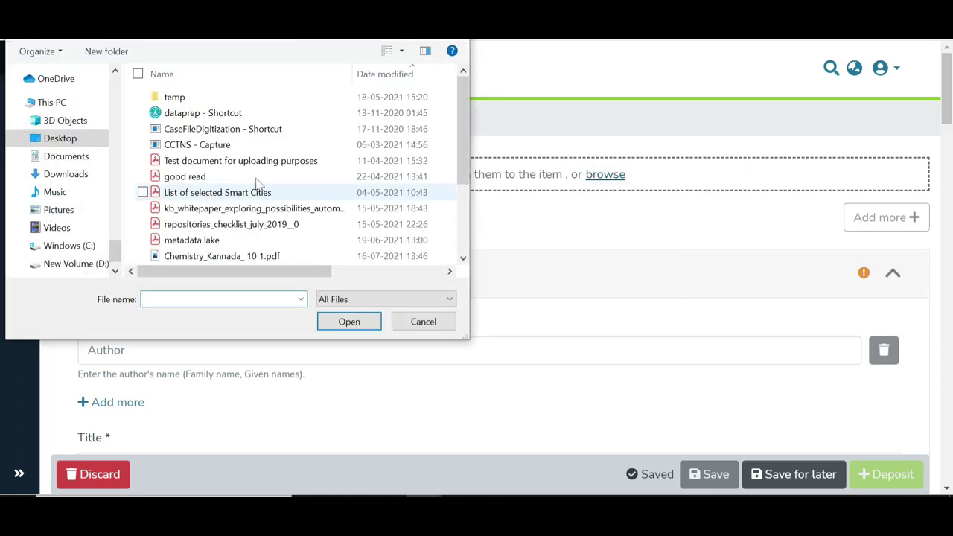
pyautogui.click(233, 165)
pyautogui.doubleClick(233, 165)
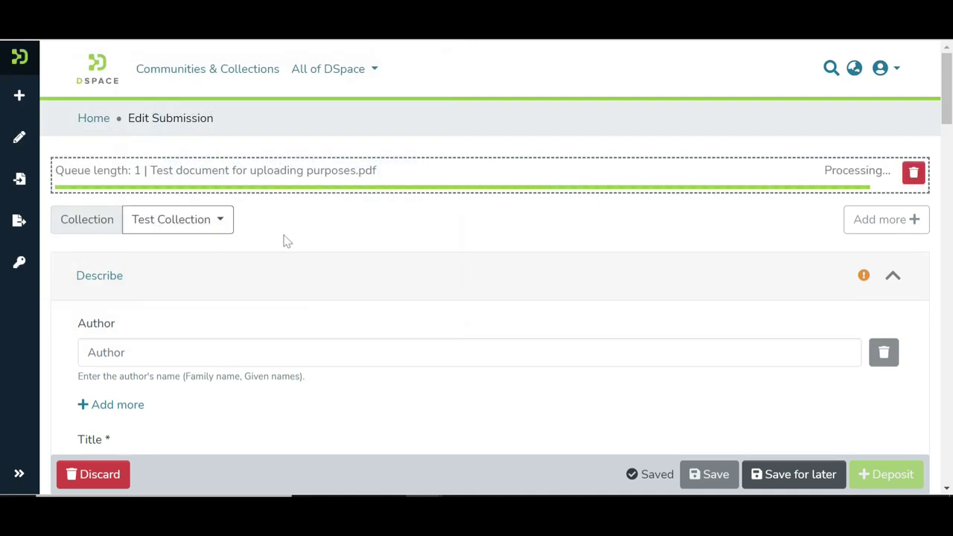
pyautogui.click(219, 232)
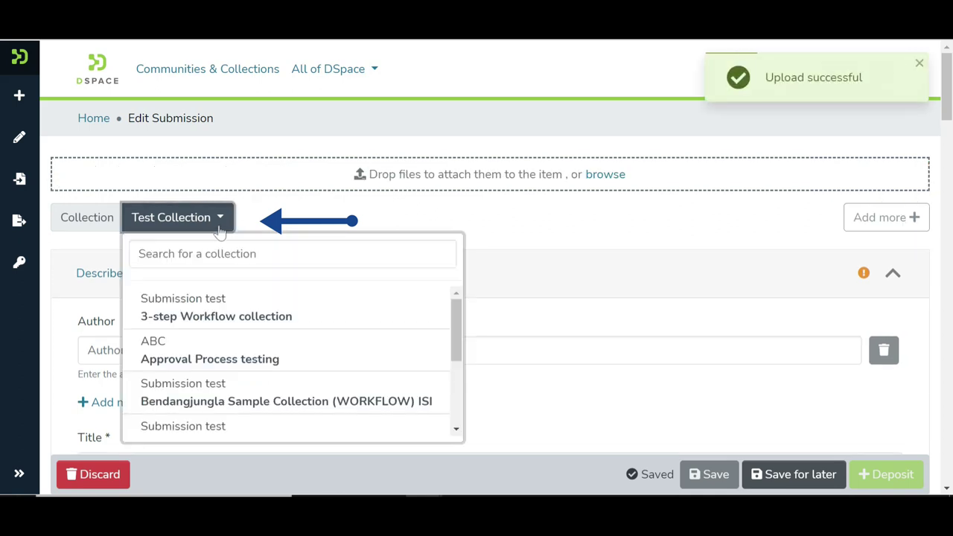
pyautogui.click(219, 231)
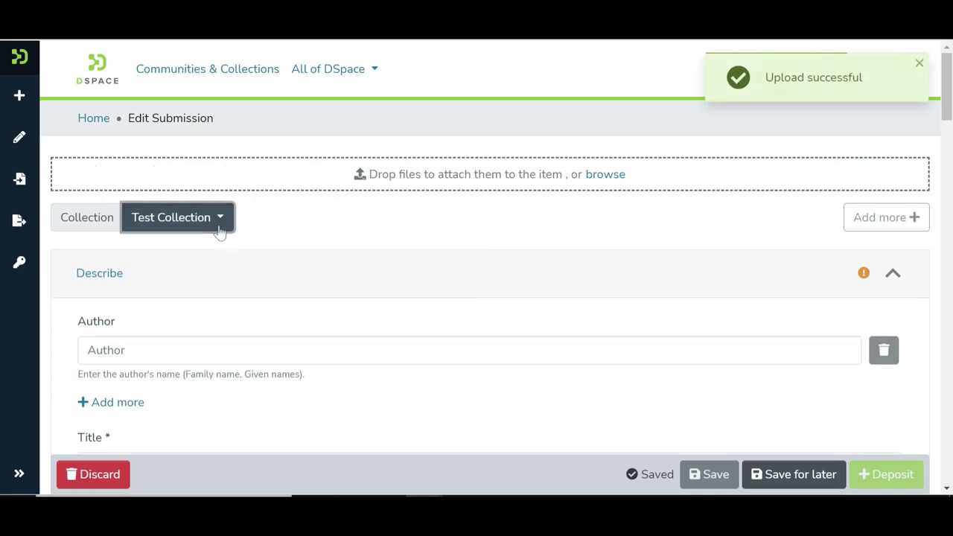
# - Add the suggested author plus a second typed author, then move the second author to the top
pyautogui.scroll(-2, 261, 287)
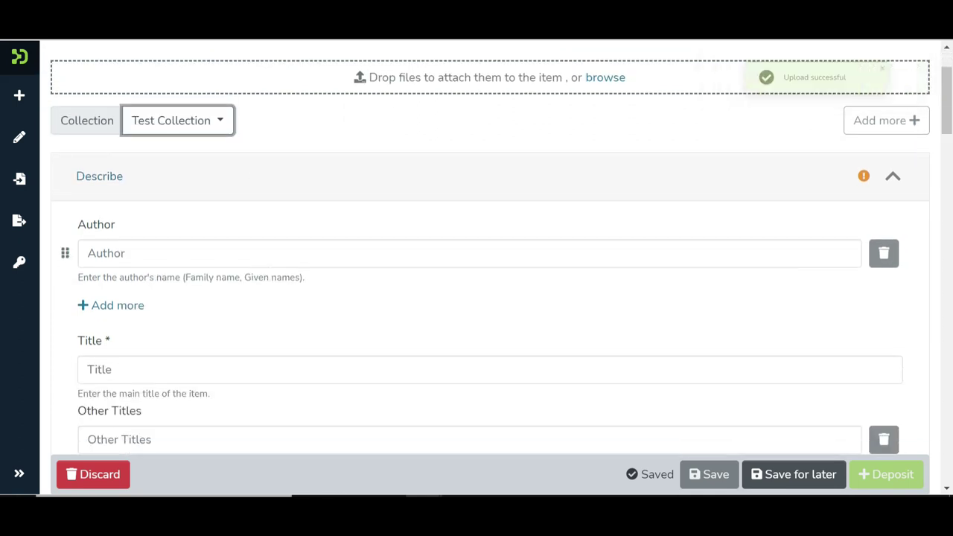
pyautogui.click(260, 254)
pyautogui.press('Down')
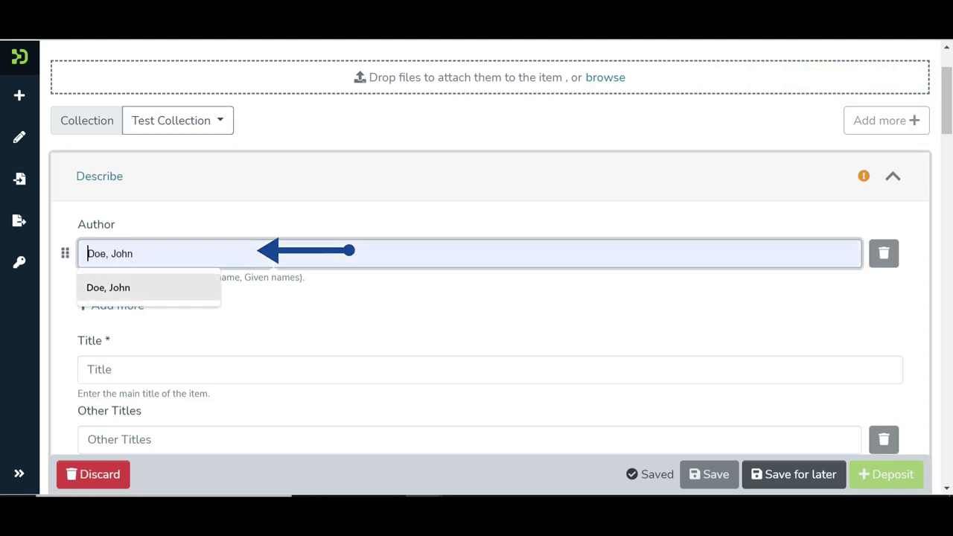
pyautogui.press('Return')
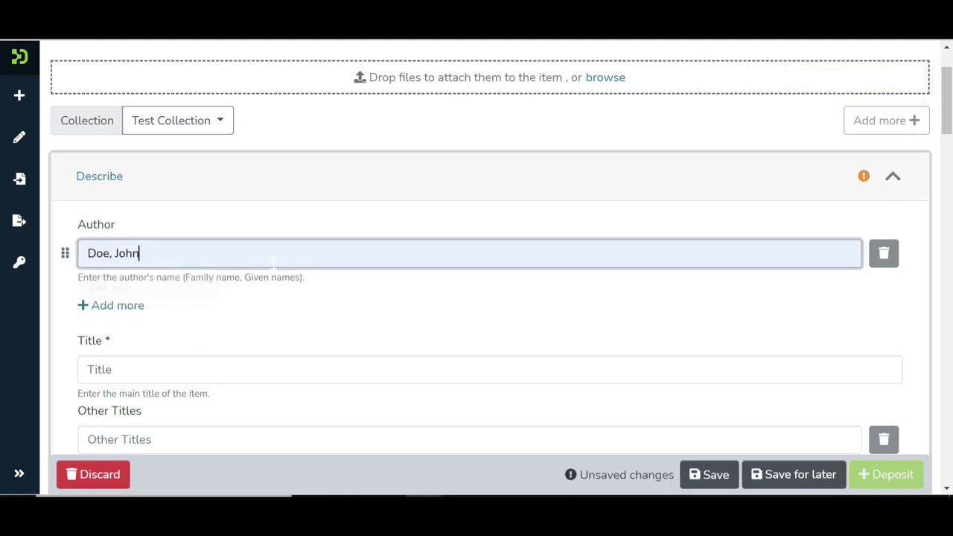
pyautogui.click(117, 306)
pyautogui.click(135, 305)
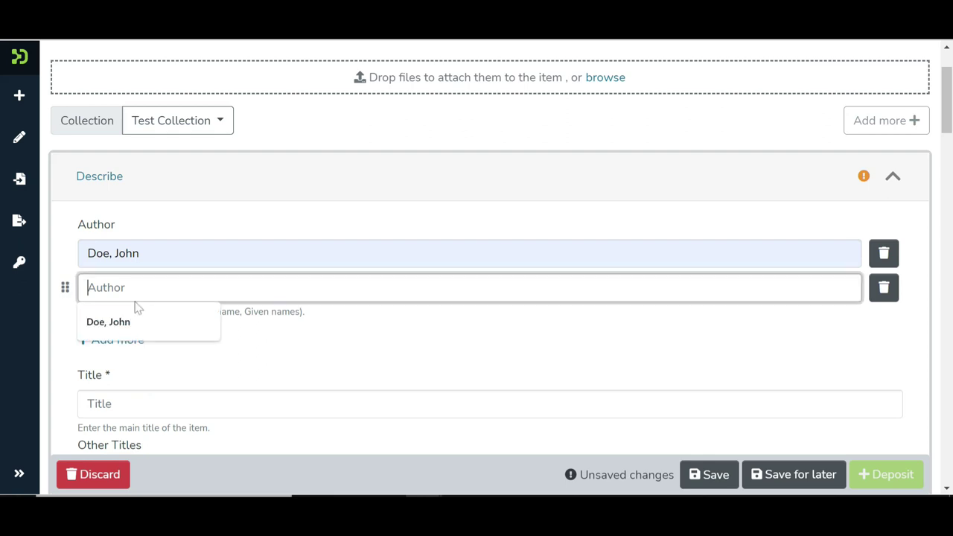
pyautogui.write('VA, ')
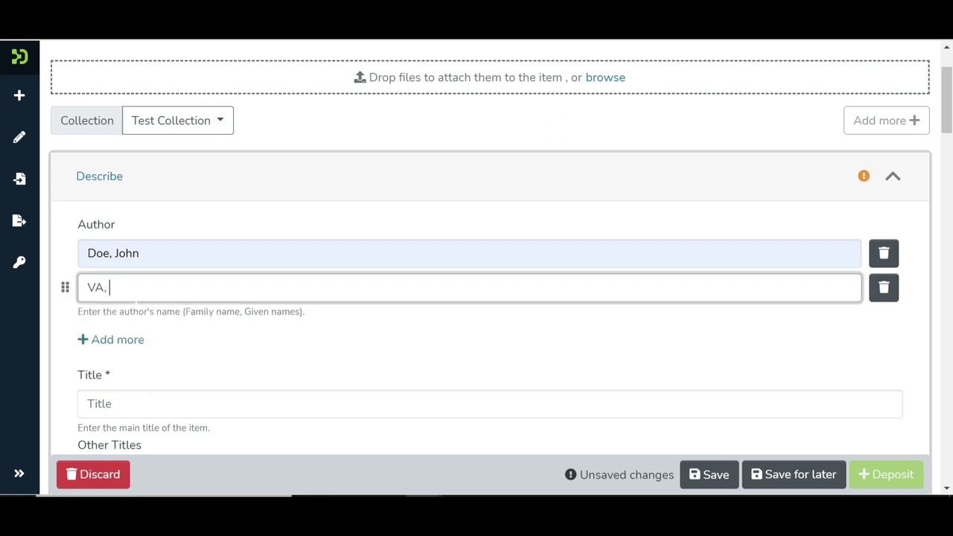
pyautogui.write('Raja')
pyautogui.click(65, 289)
pyautogui.moveTo(65, 289); pyautogui.dragTo(67, 254)
pyautogui.scroll(-3, 65, 255)
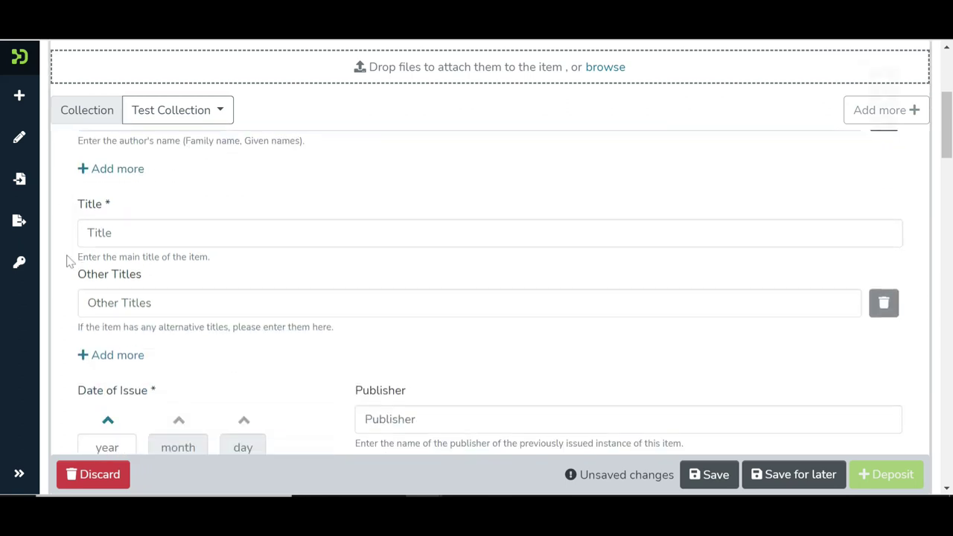
# - Choose 'DSpace demonstration' as the title and set the date of issue to 2021-6-21
pyautogui.click(107, 192)
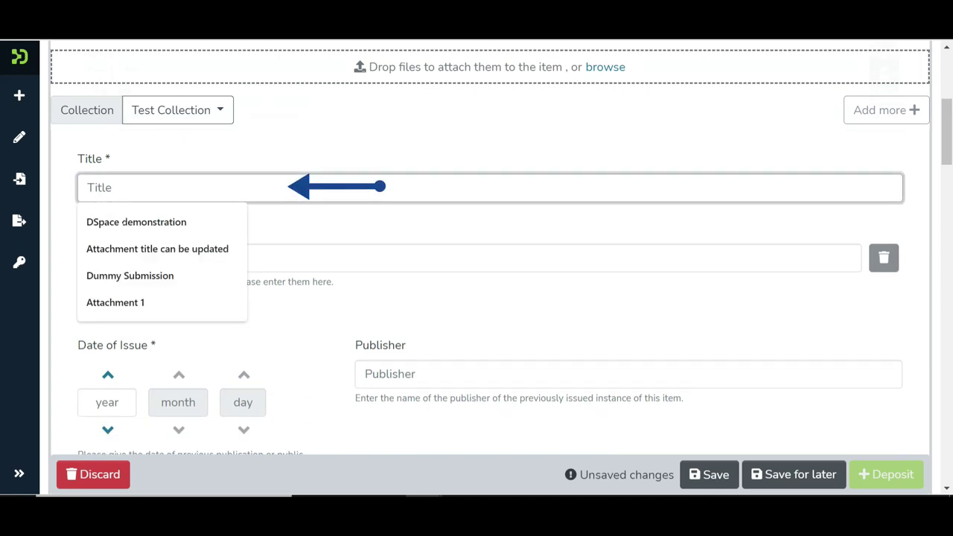
pyautogui.click(127, 222)
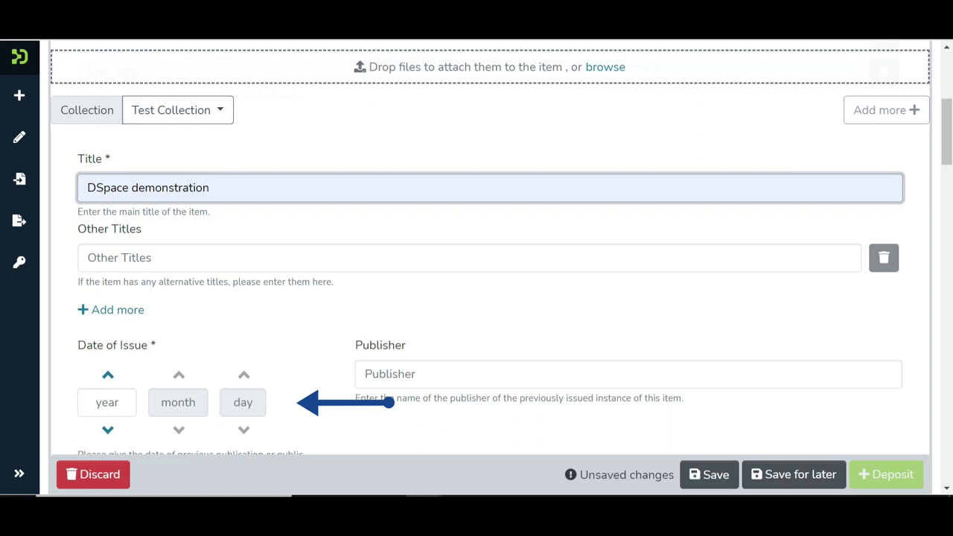
pyautogui.click(108, 376)
pyautogui.click(108, 376)
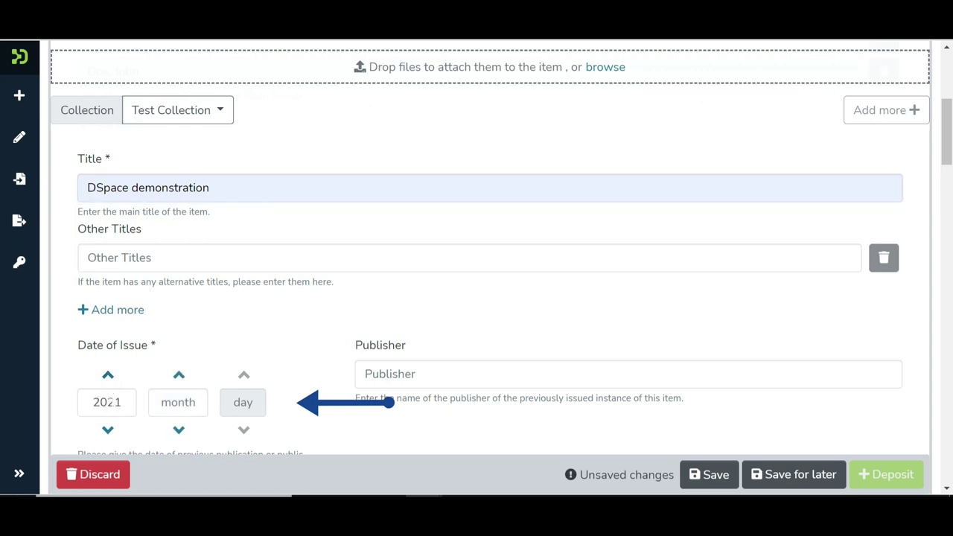
pyautogui.click(178, 402)
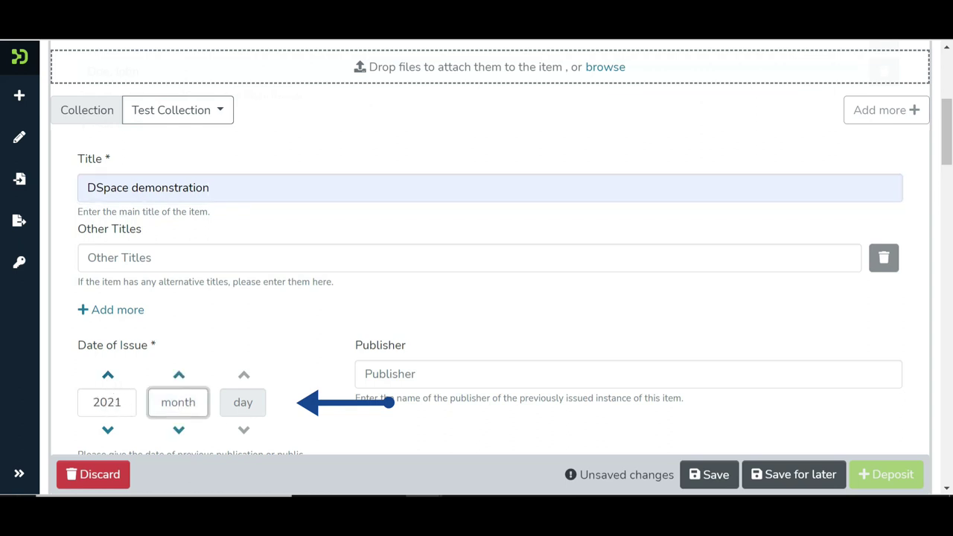
pyautogui.click(178, 375)
pyautogui.doubleClick(178, 402)
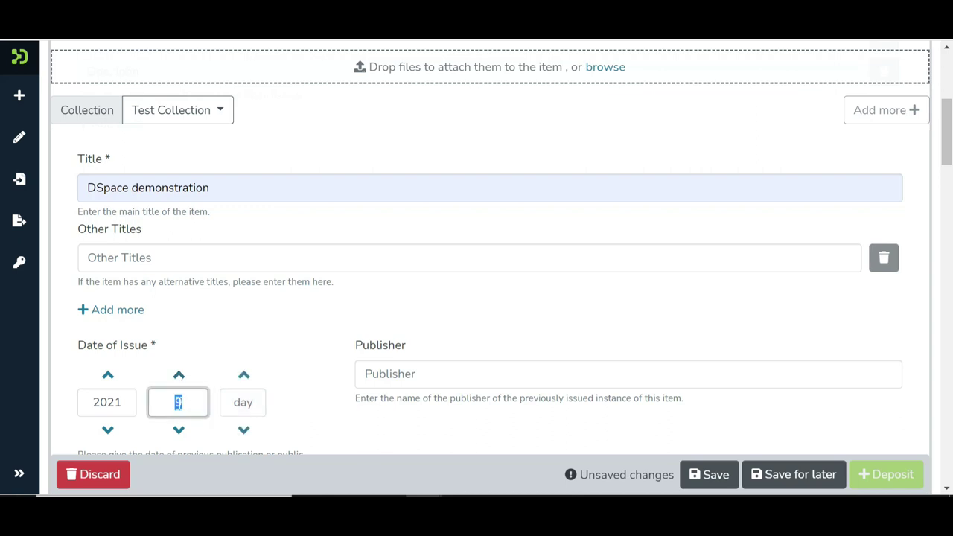
pyautogui.write('6')
pyautogui.click(243, 402)
pyautogui.write('21')
pyautogui.scroll(-2, 477, 283)
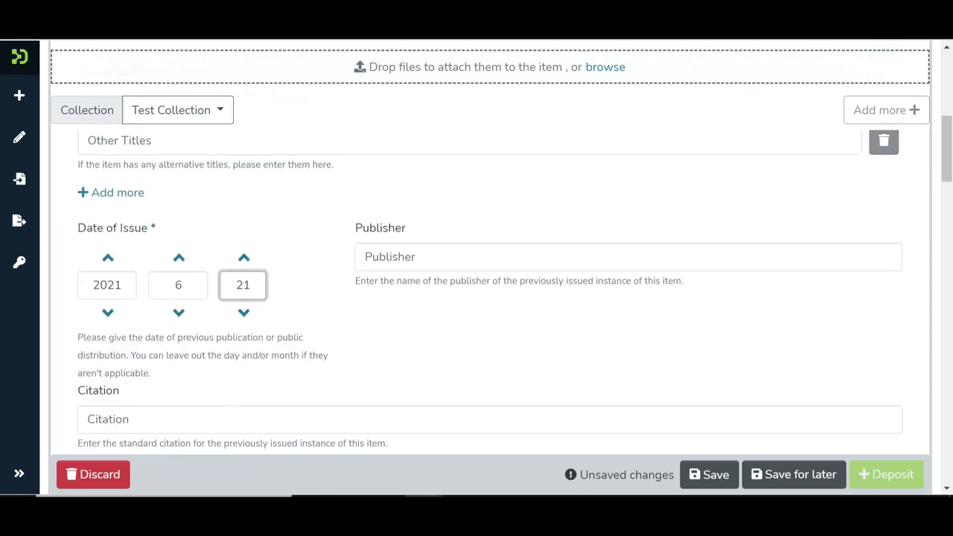
# - Choose Book from the Type list and English from the Language list
pyautogui.scroll(-8, 234, 405)
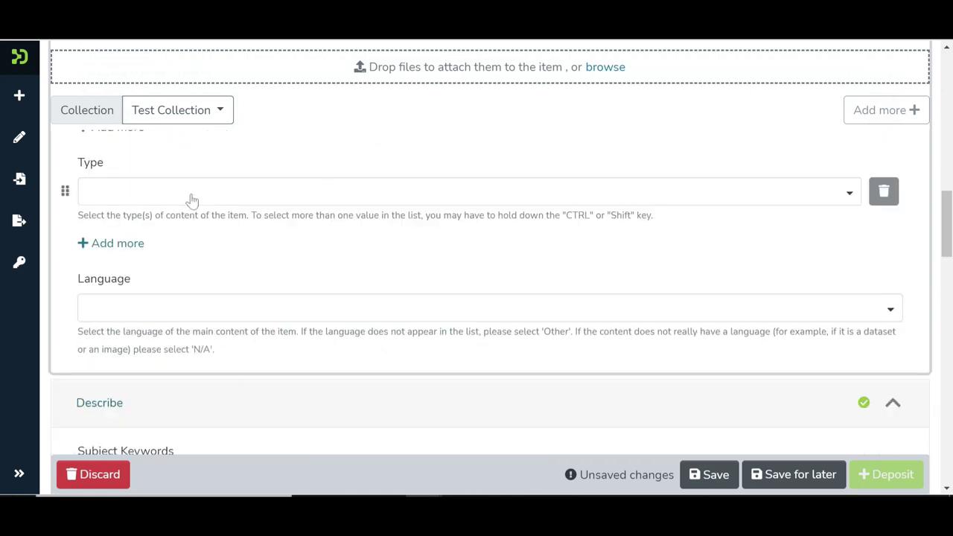
pyautogui.click(191, 195)
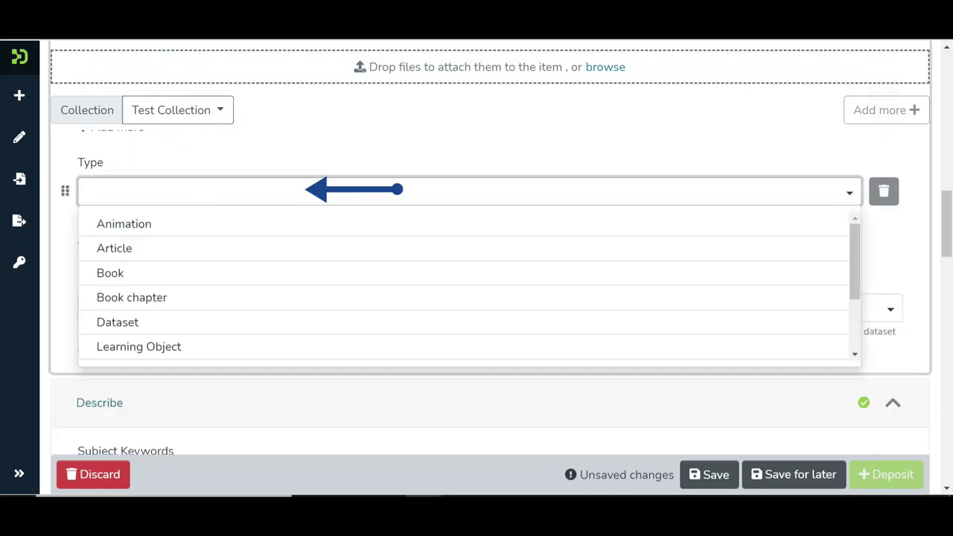
pyautogui.click(184, 276)
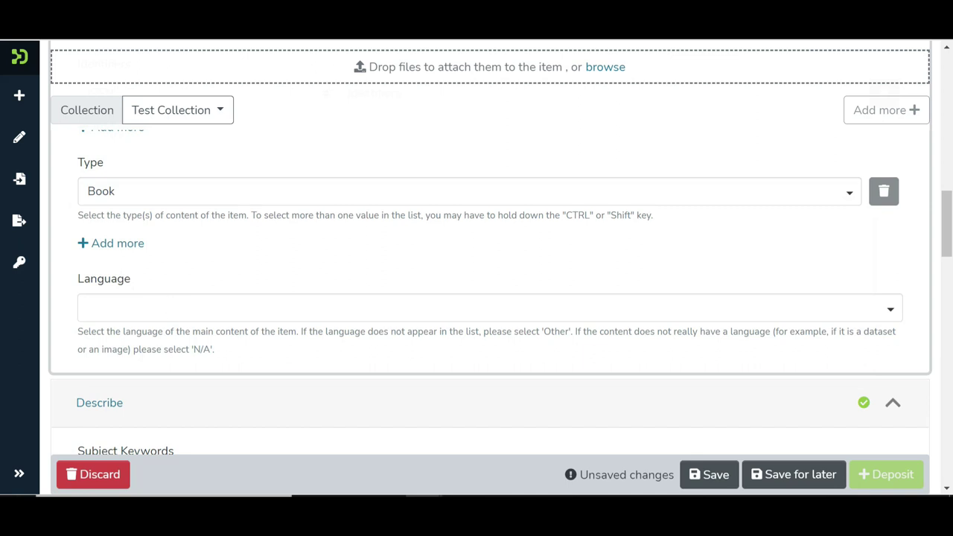
pyautogui.click(294, 307)
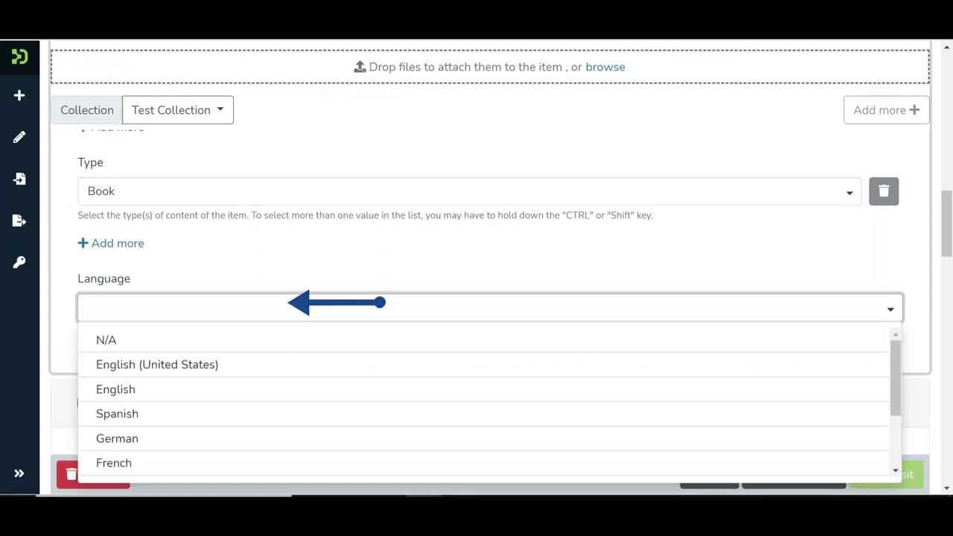
pyautogui.click(155, 390)
# - Add subject keywords 'Old Testament exegesis' (found by searching 'test') and 'keyword 1'
pyautogui.scroll(-3, 155, 390)
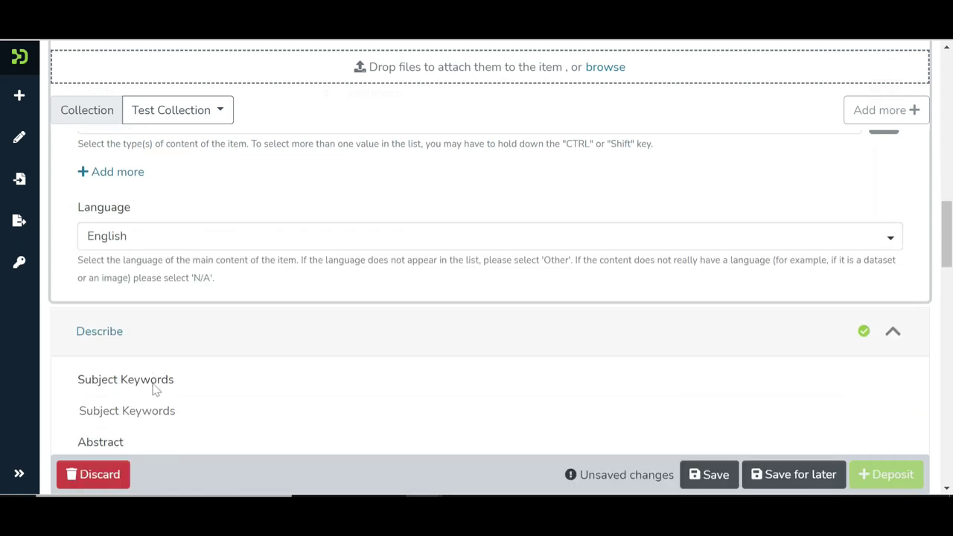
pyautogui.click(159, 359)
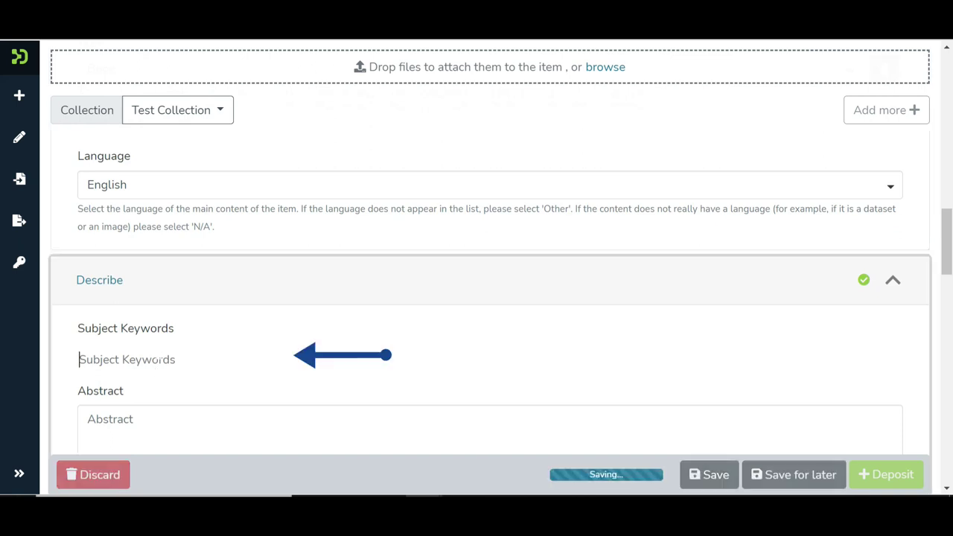
pyautogui.write('test')
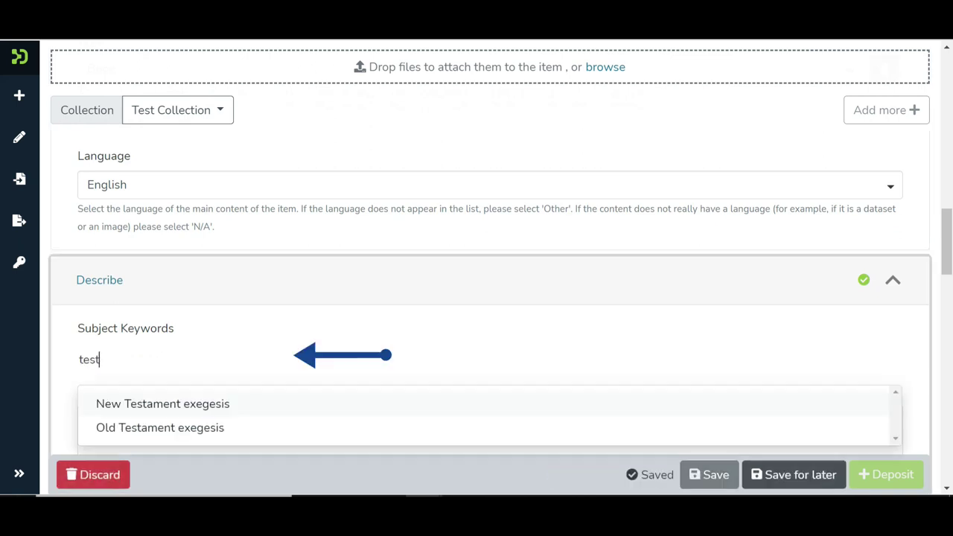
pyautogui.click(159, 427)
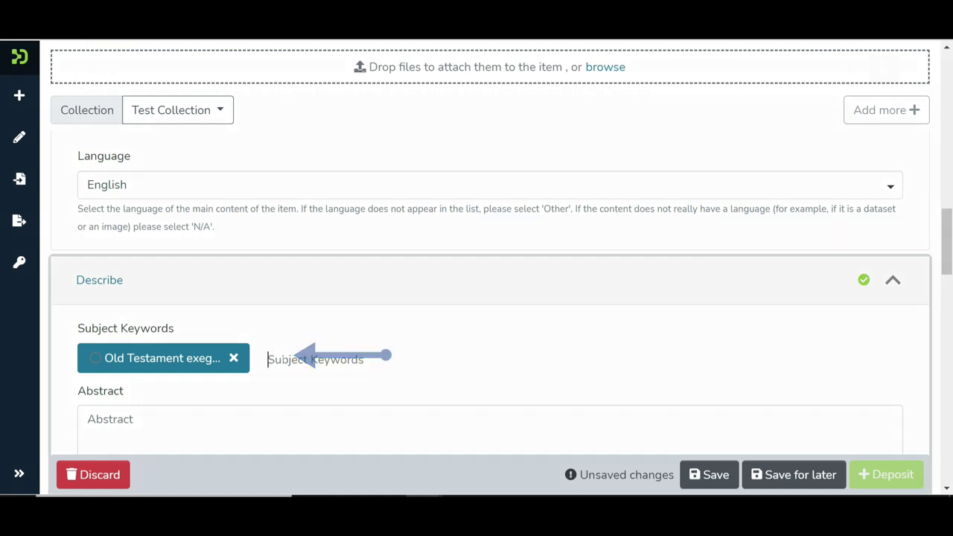
pyautogui.write('keywor')
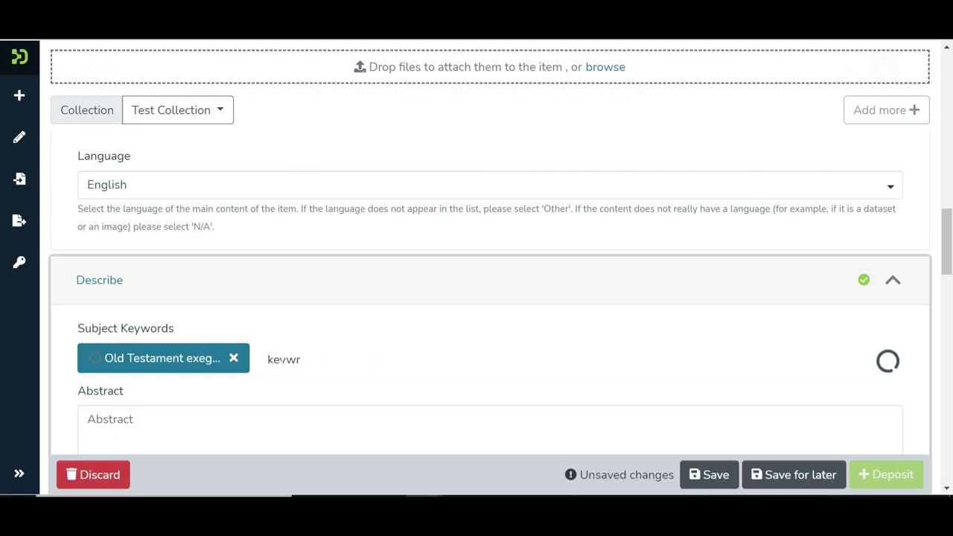
pyautogui.write('d 1')
pyautogui.press('Tab')
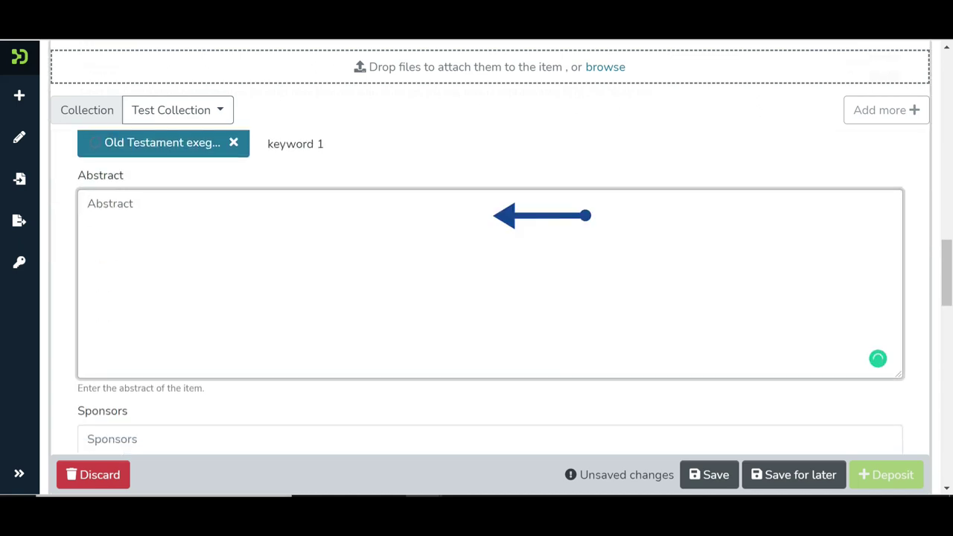
# - Enter the abstract 'Add abstract here.'
pyautogui.write('Add abstract here.')
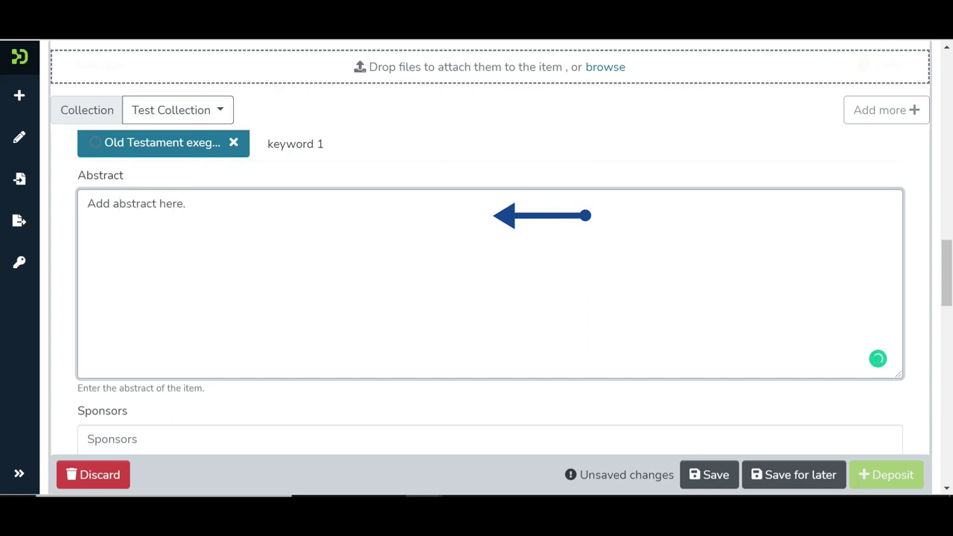
pyautogui.scroll(-5, 490, 283)
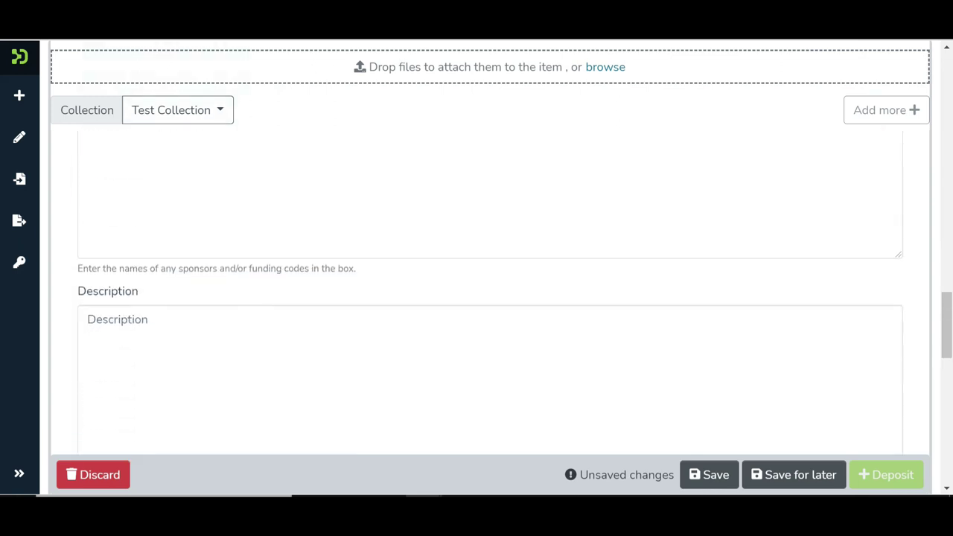
pyautogui.scroll(-5, 282, 365)
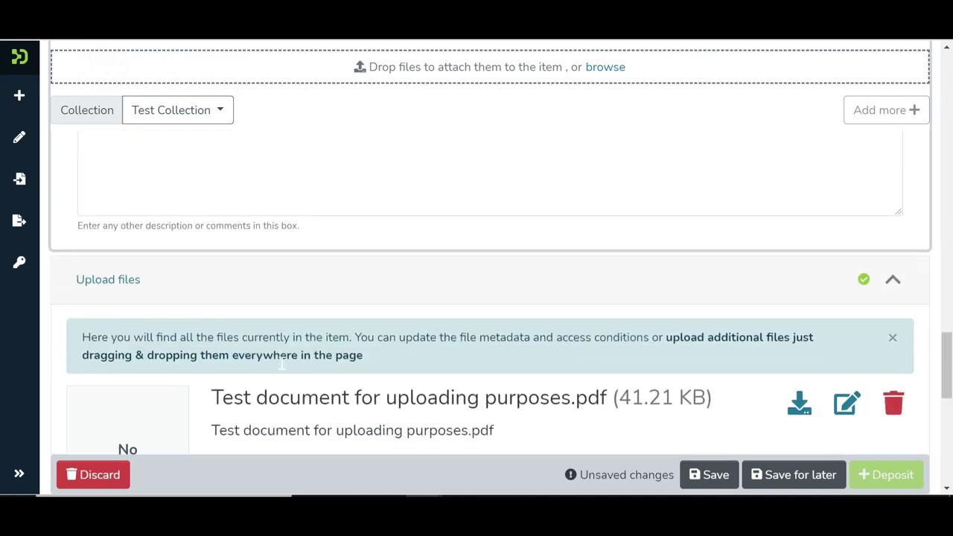
pyautogui.scroll(-5, 282, 364)
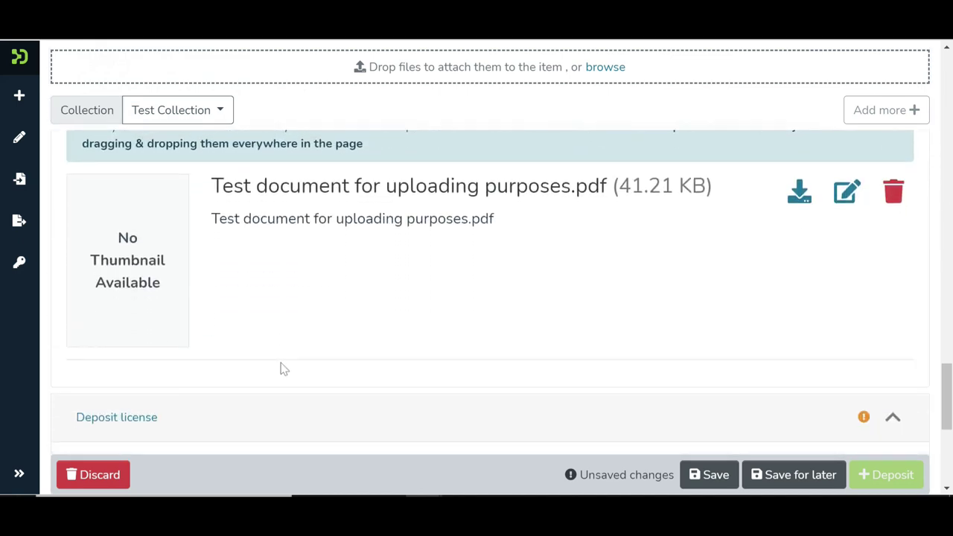
# - Retitle the PDF 'Attachment title can be updated' and describe it as 'Description specific to the attachment can be added'
pyautogui.click(846, 191)
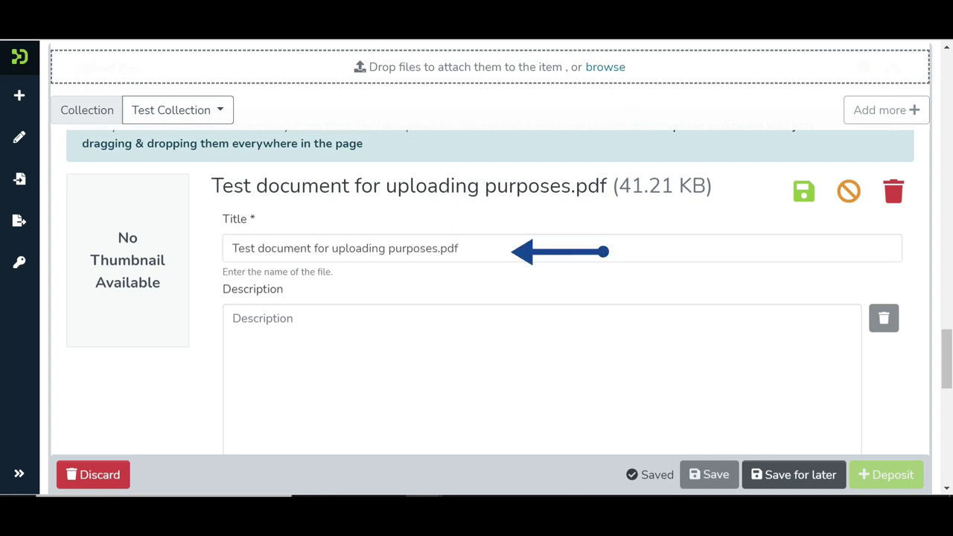
pyautogui.tripleClick(344, 248)
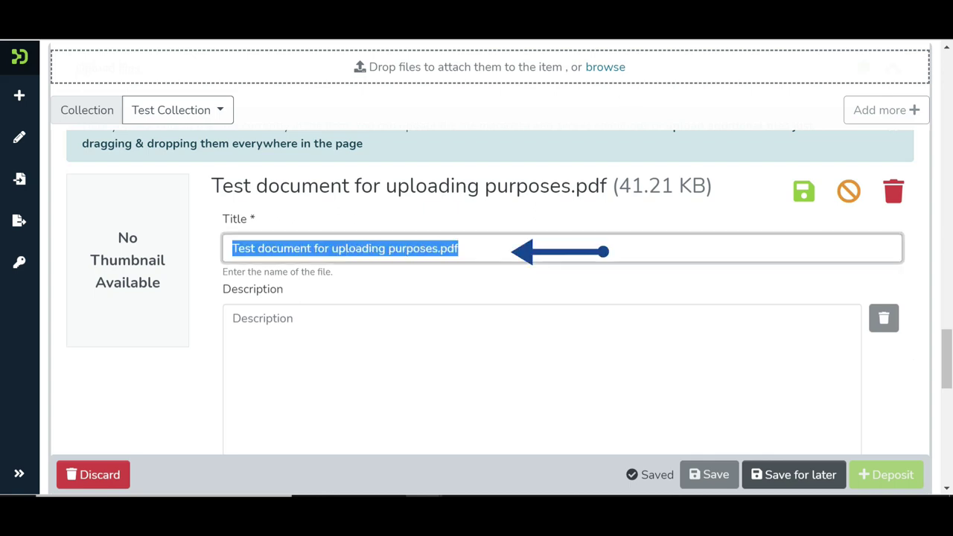
pyautogui.write('Attachment')
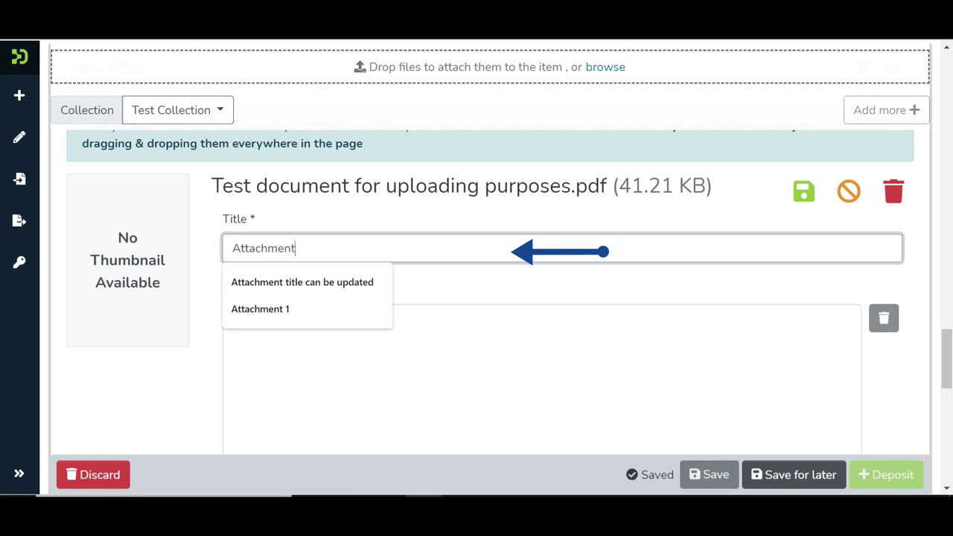
pyautogui.press('Down')
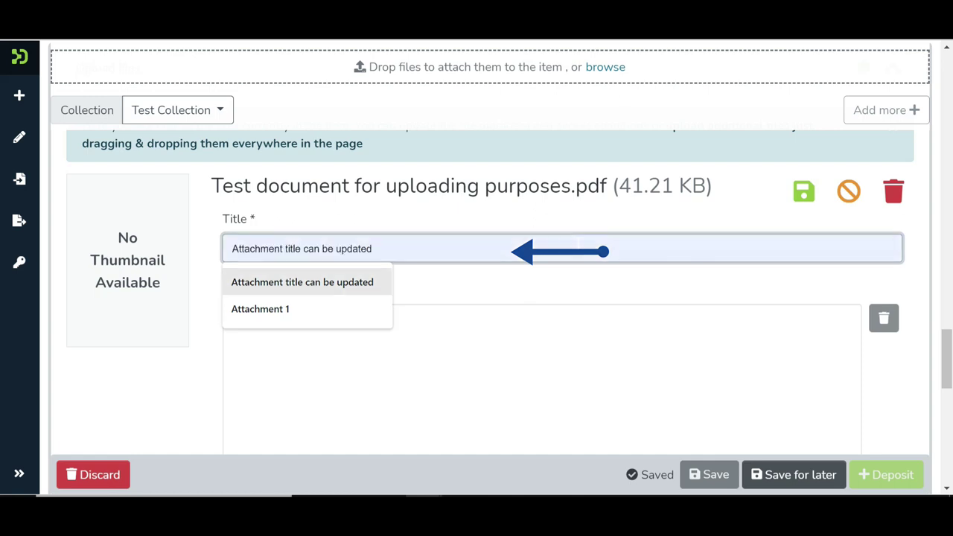
pyautogui.press('Return')
pyautogui.press('Tab')
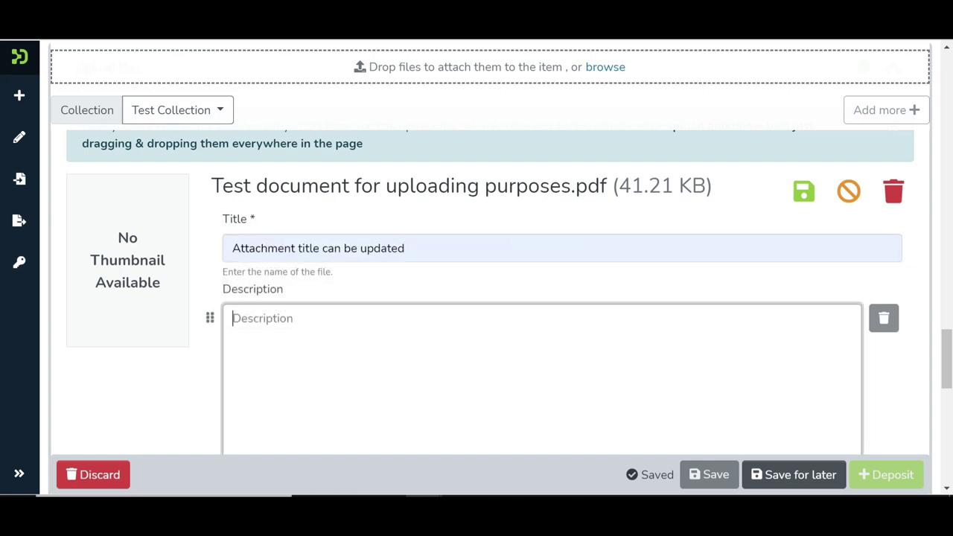
pyautogui.write('Description specific to att')
pyautogui.press('BackSpace')
pyautogui.press('BackSpace')
pyautogui.press('BackSpace')
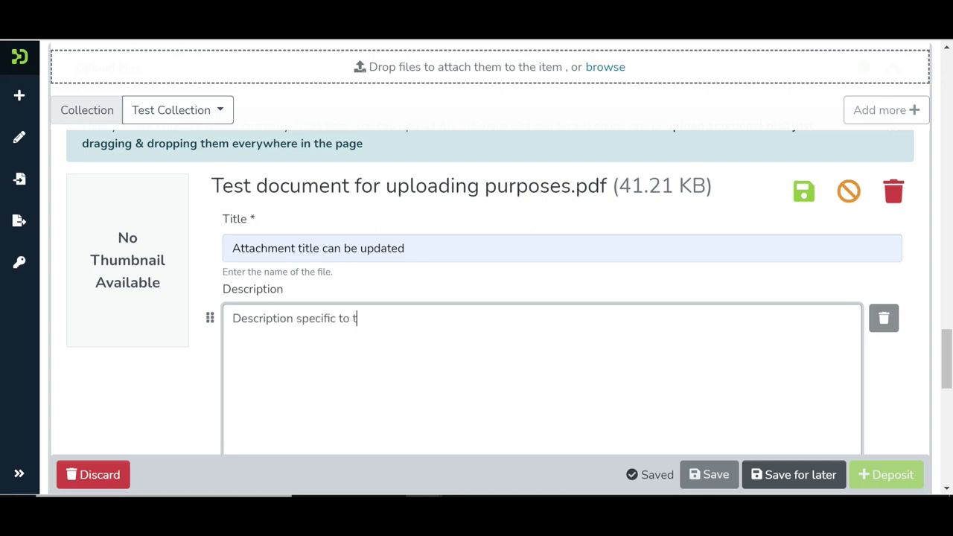
pyautogui.write('the attachment ca')
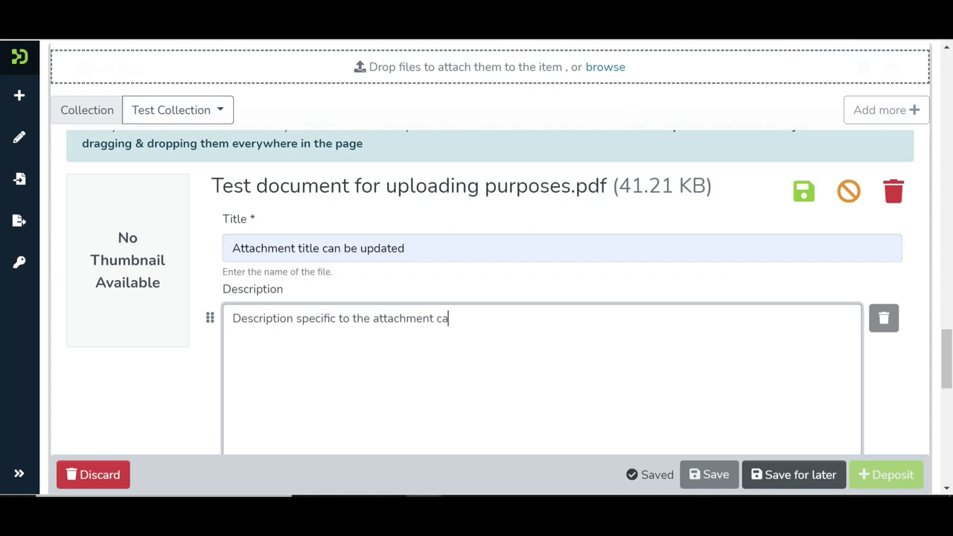
pyautogui.write('n be added.')
# - Set the PDF's access condition to openaccess, then try lease with access until 2021-09-19
pyautogui.scroll(-3, 248, 339)
pyautogui.scroll(-1, 248, 339)
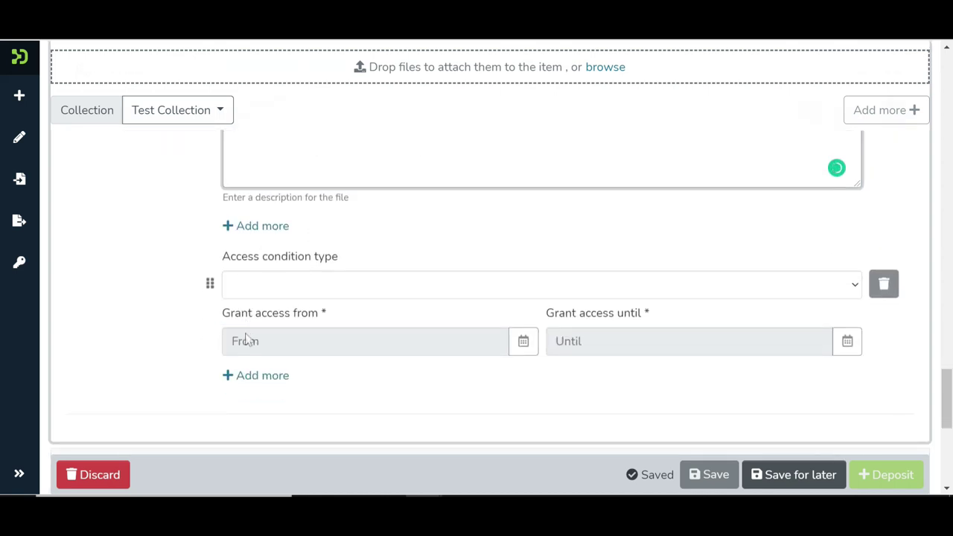
pyautogui.scroll(-1, 246, 338)
pyautogui.click(276, 209)
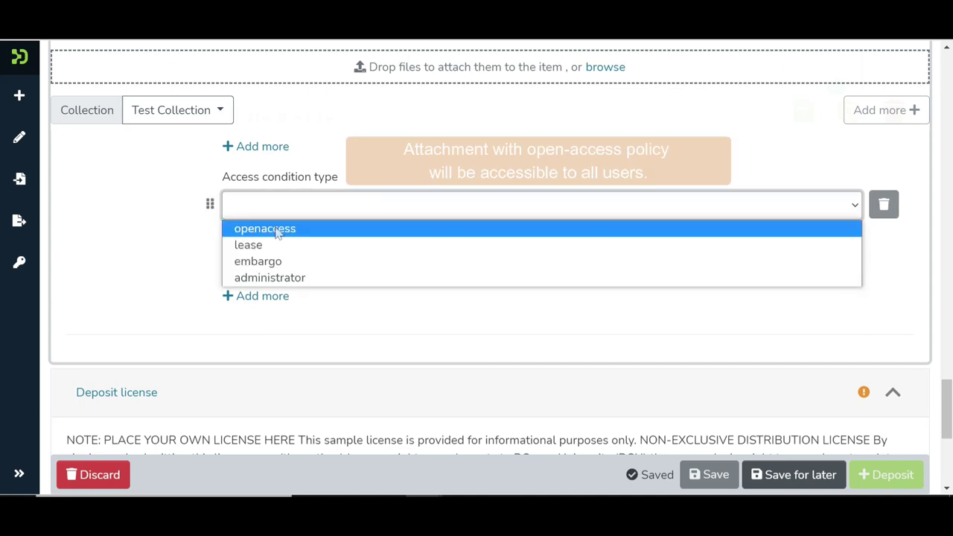
pyautogui.click(276, 230)
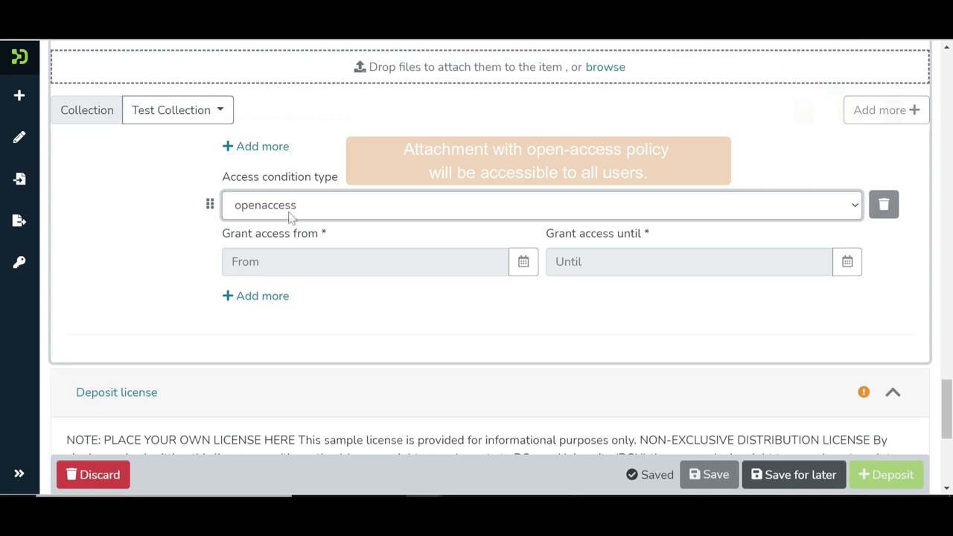
pyautogui.click(291, 216)
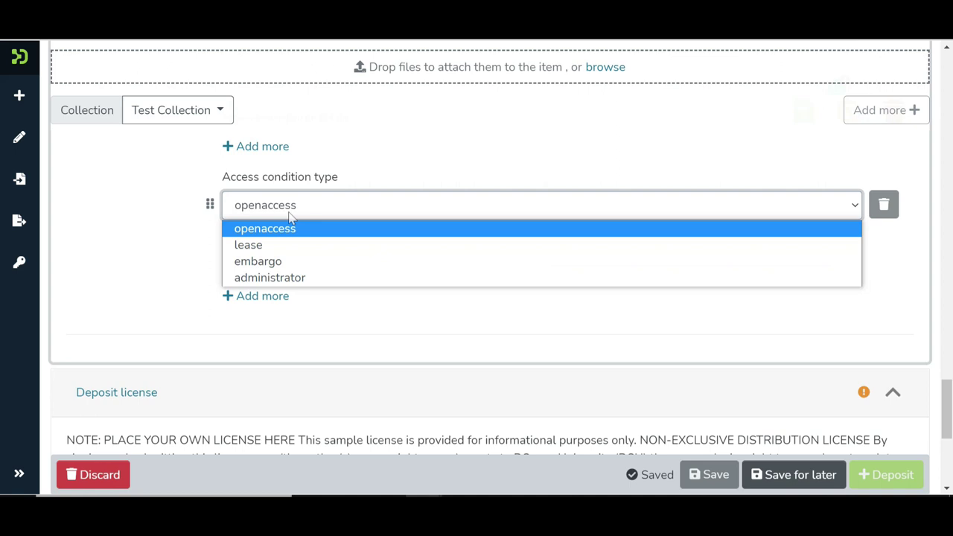
pyautogui.click(290, 243)
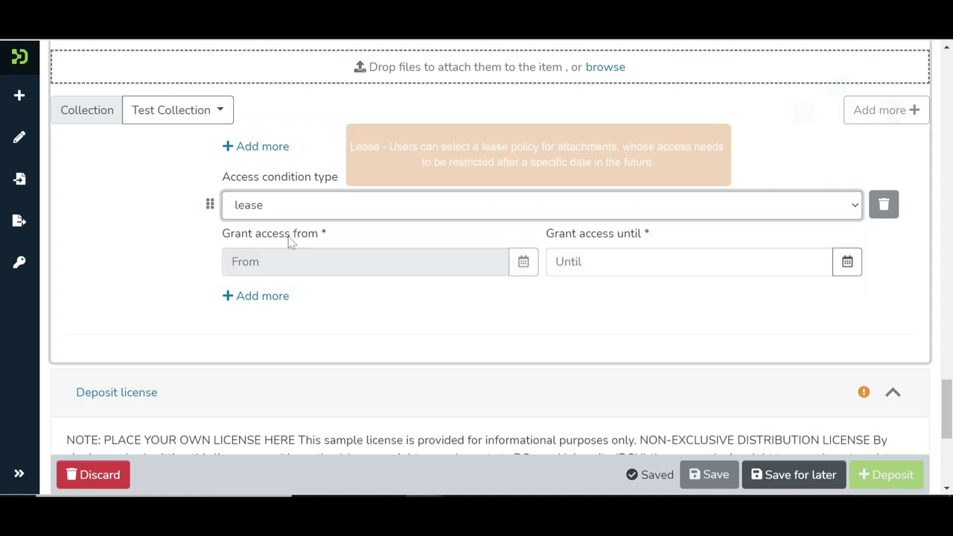
pyautogui.click(847, 265)
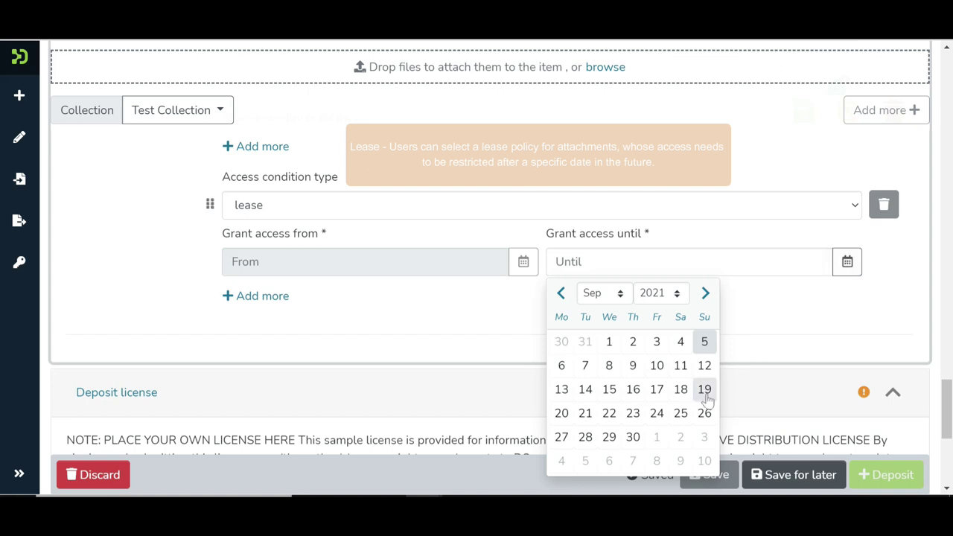
pyautogui.click(705, 389)
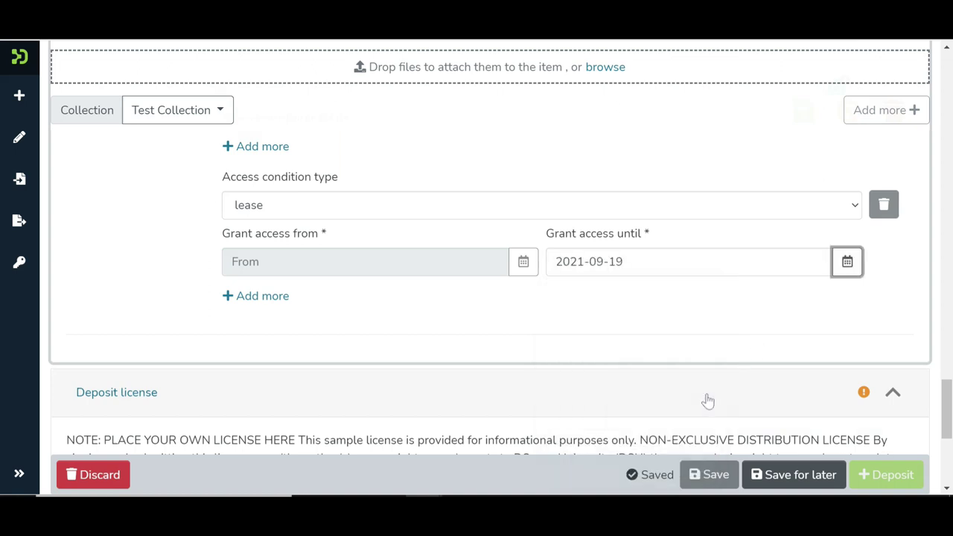
# - Try embargo from 2021-09-25 and administrator, then settle back on openaccess
pyautogui.click(419, 214)
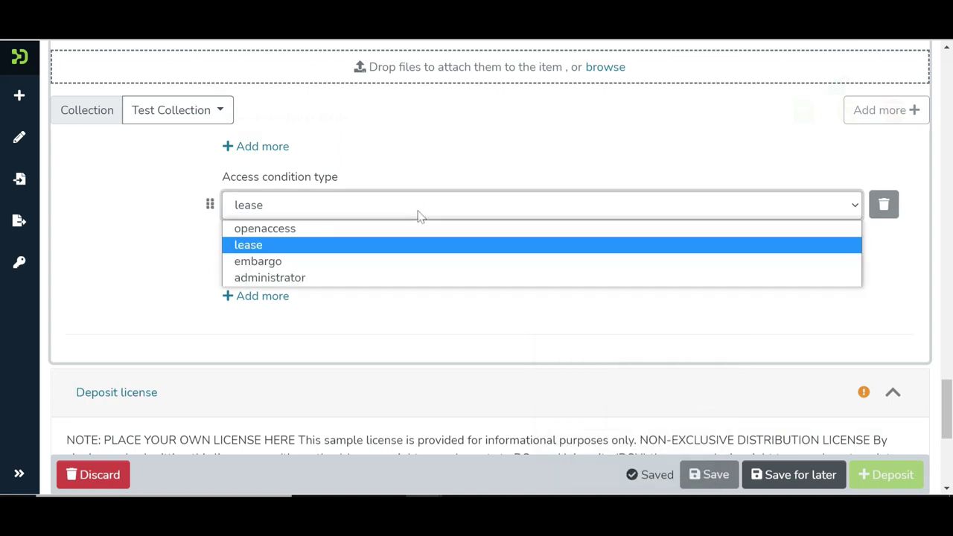
pyautogui.click(385, 262)
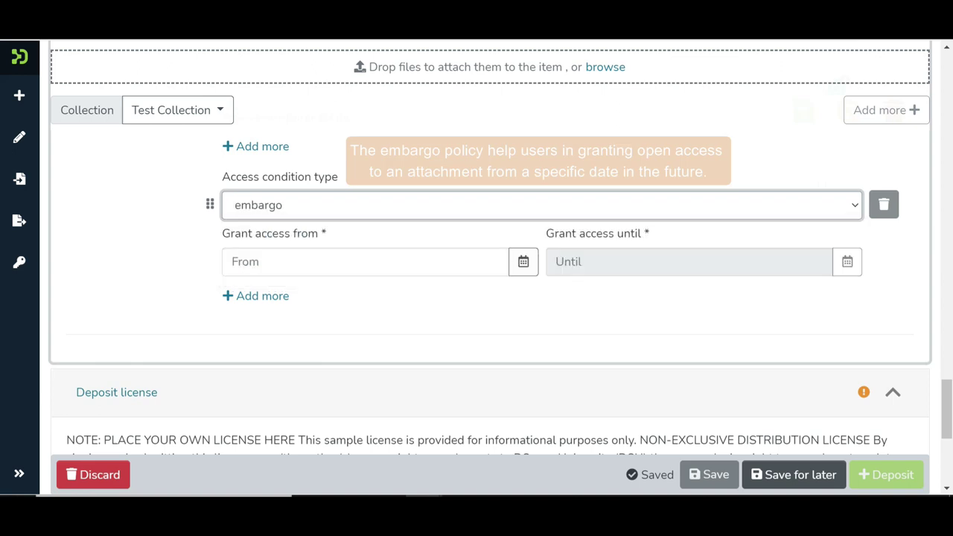
pyautogui.click(524, 261)
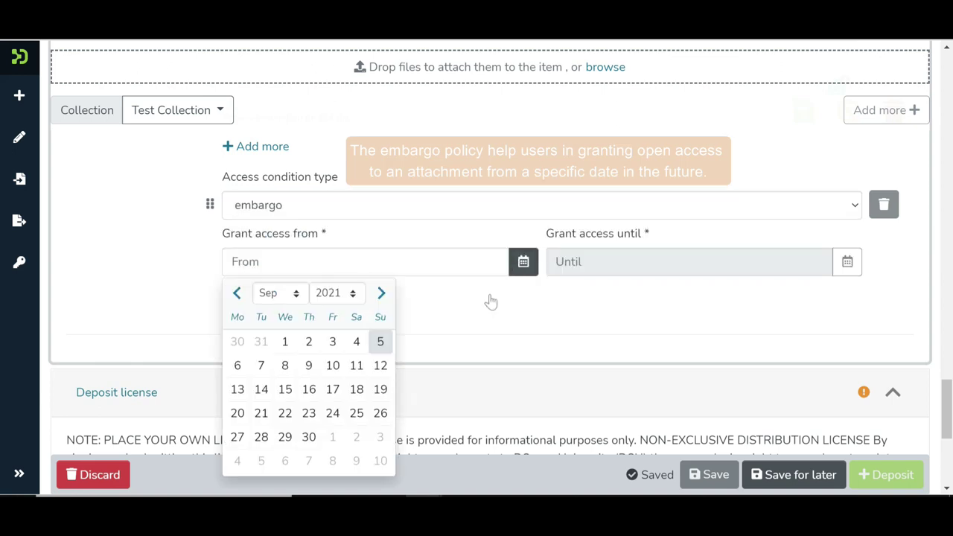
pyautogui.click(347, 421)
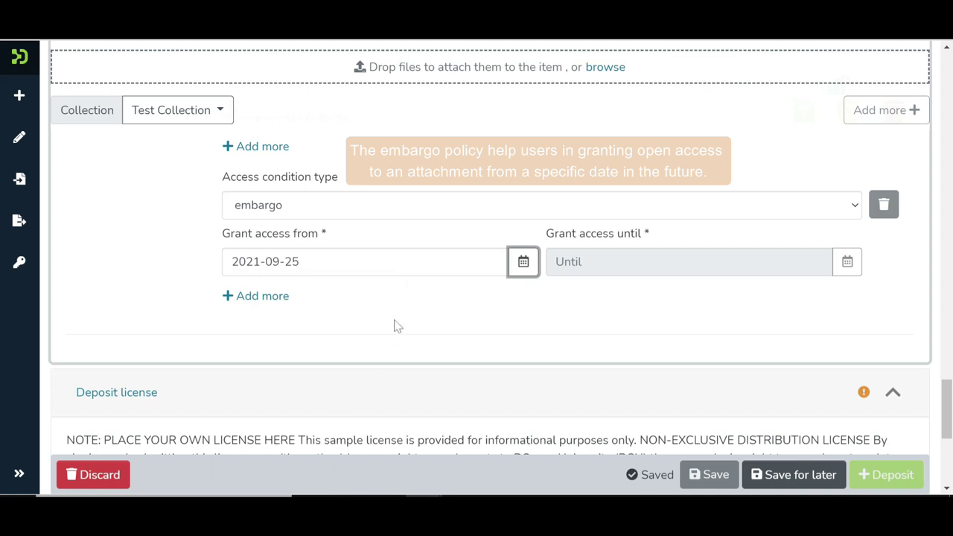
pyautogui.click(381, 216)
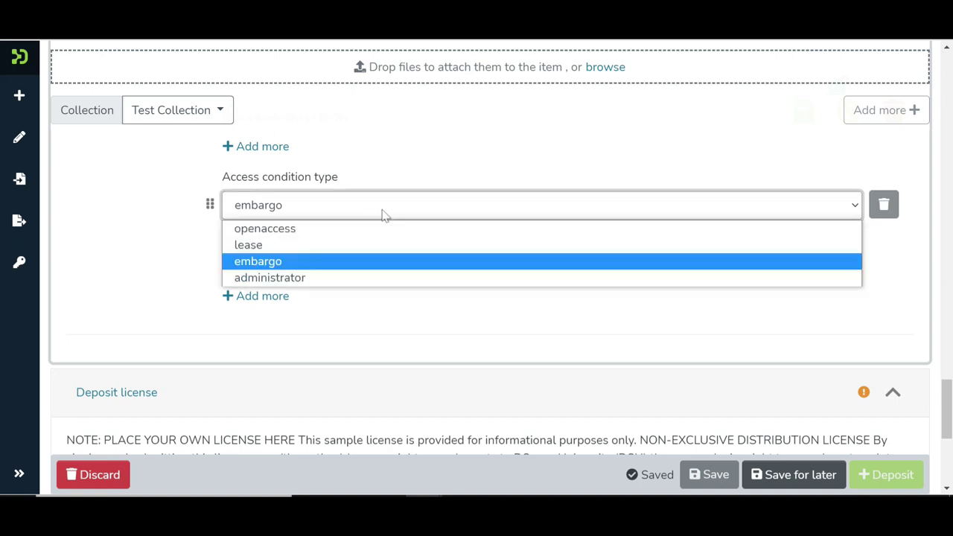
pyautogui.click(367, 278)
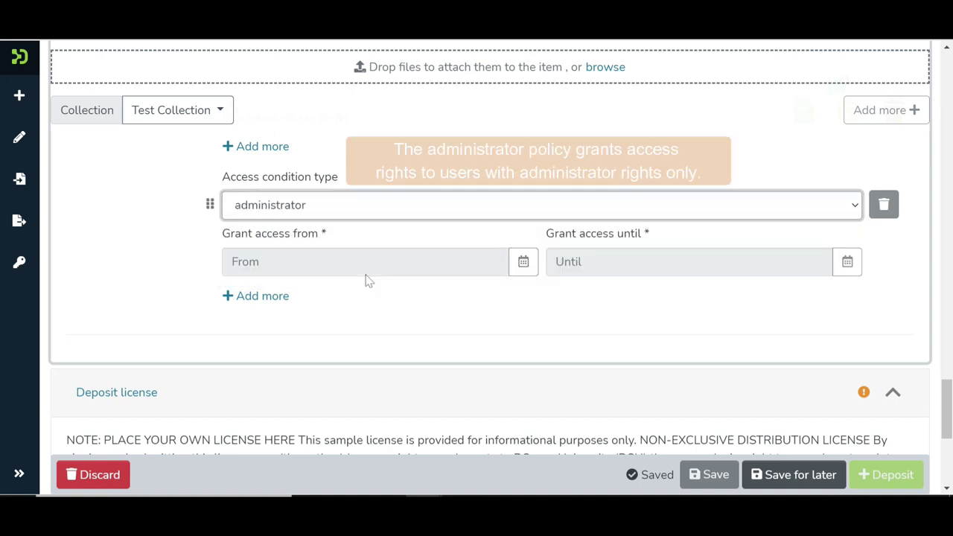
pyautogui.click(395, 214)
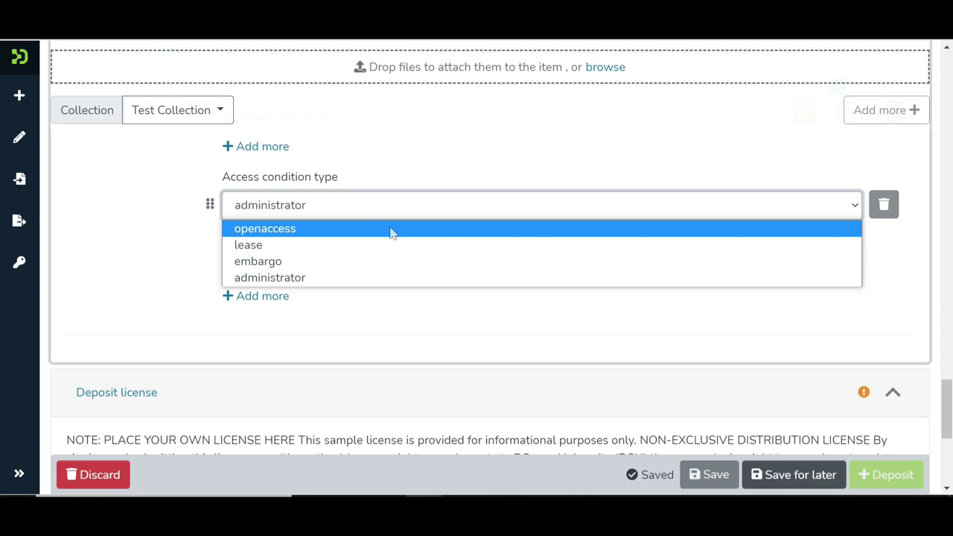
pyautogui.click(392, 232)
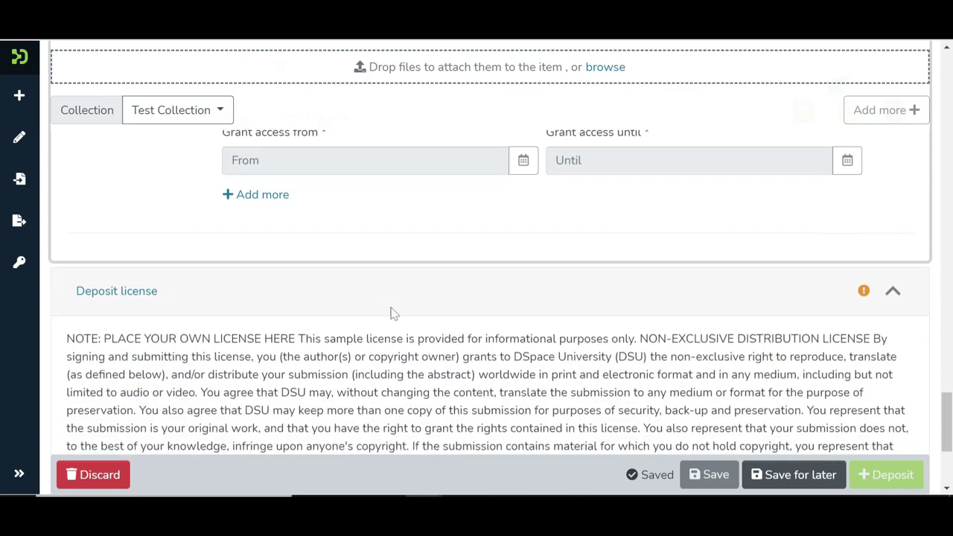
# - Tick 'I confirm the license above' at the end of the deposit license
pyautogui.scroll(-3, 392, 313)
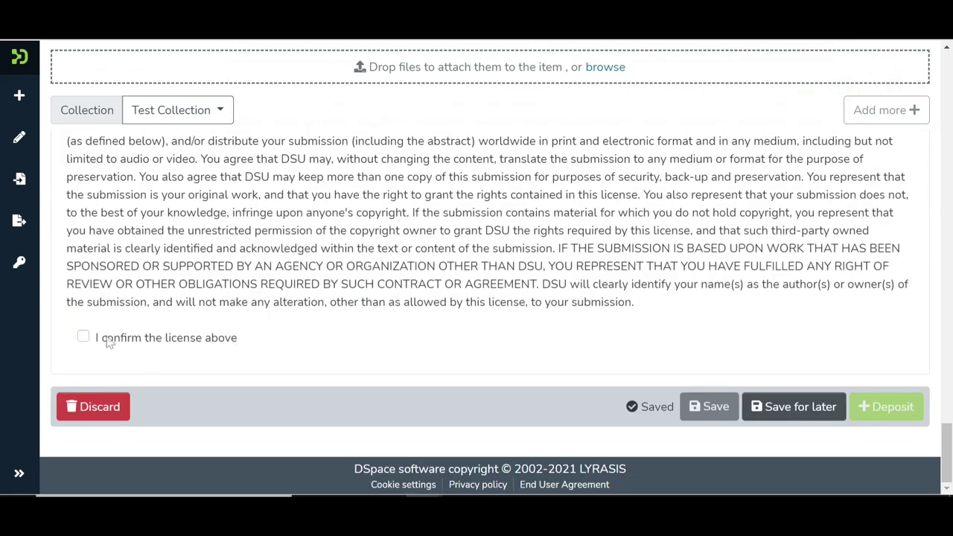
pyautogui.click(82, 336)
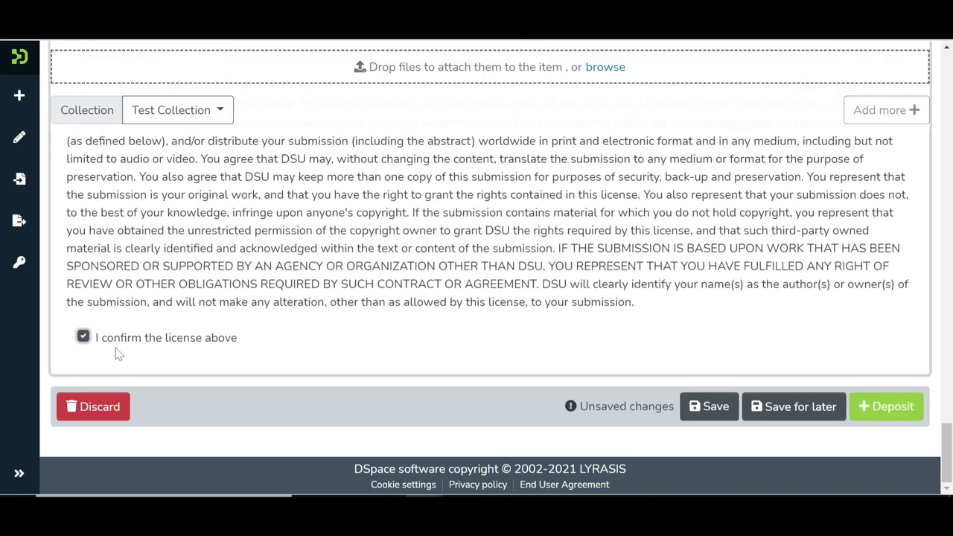
pyautogui.click(197, 389)
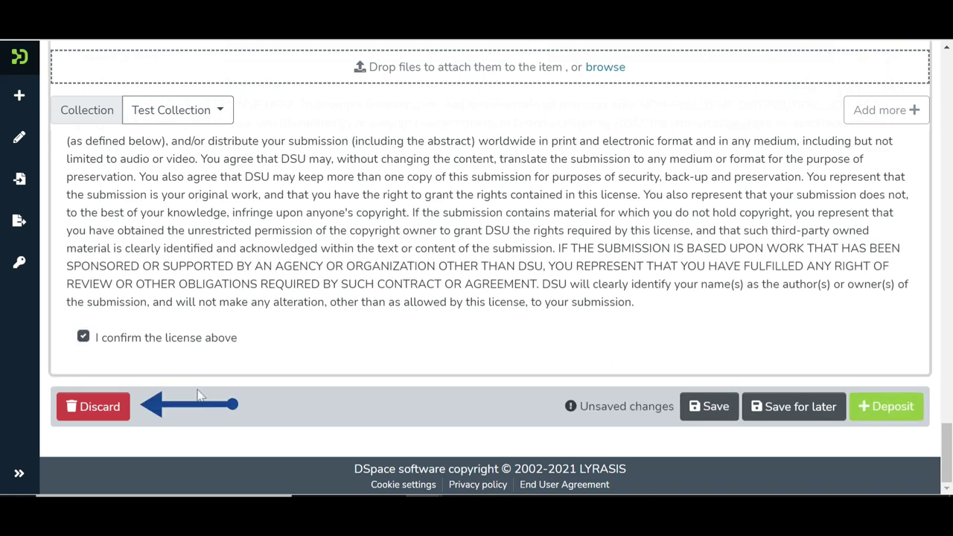
# - Start discarding the submission to show the 'can't be undone' warning, then back out via Cancel
pyautogui.click(113, 406)
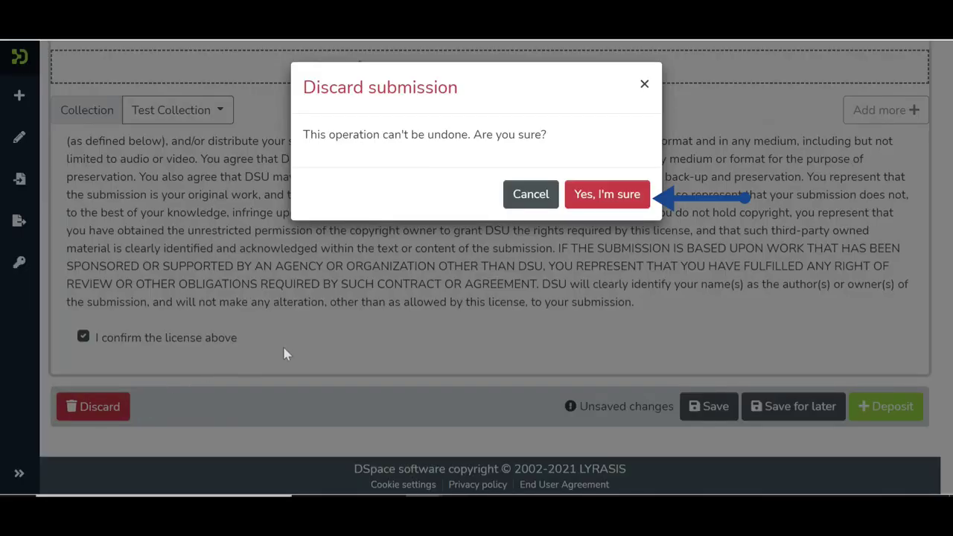
pyautogui.click(531, 208)
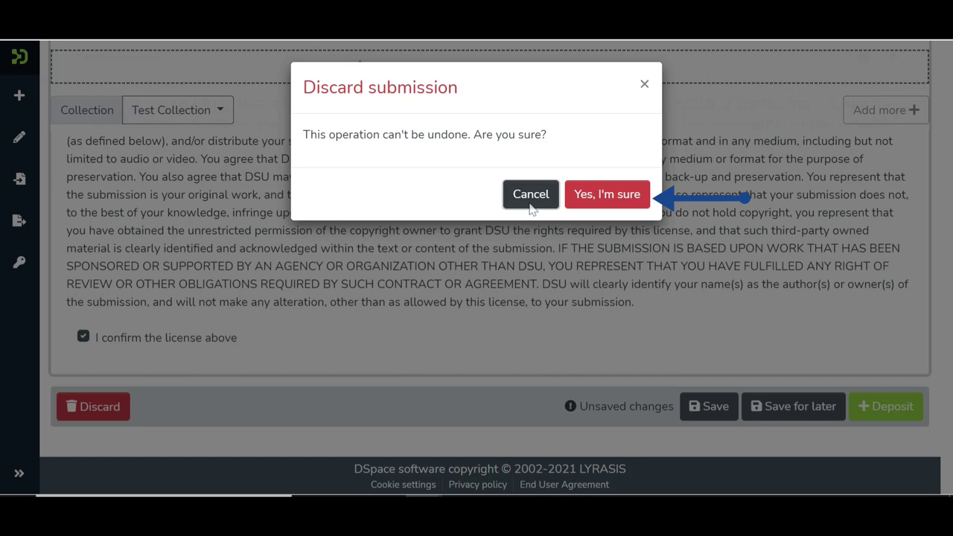
# - Cancel the discard to keep the submission, then save it and deposit the item
pyautogui.click(531, 209)
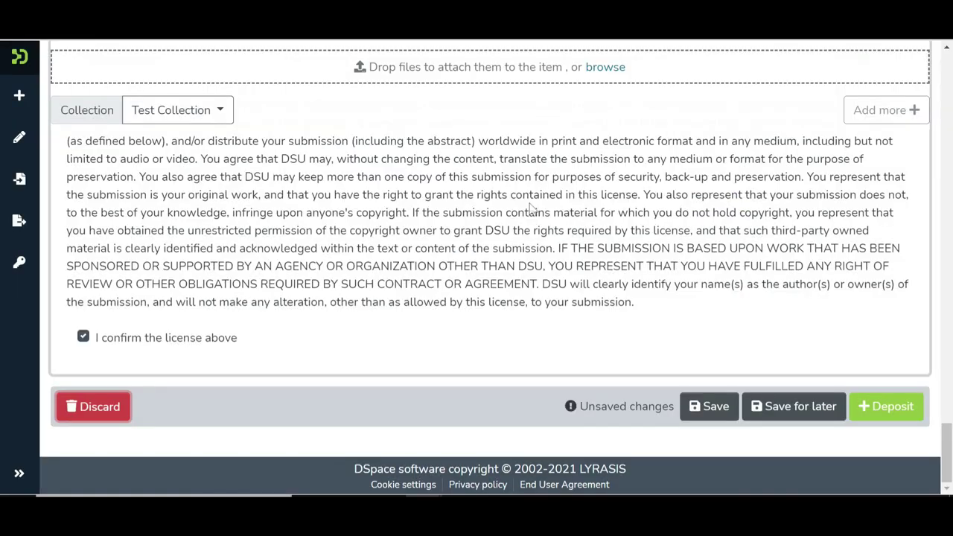
pyautogui.click(707, 407)
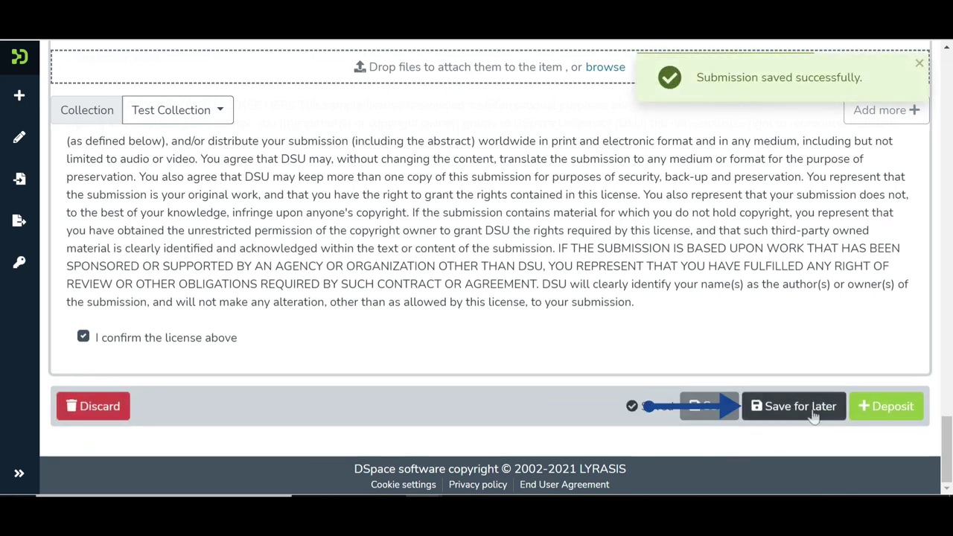
pyautogui.click(887, 408)
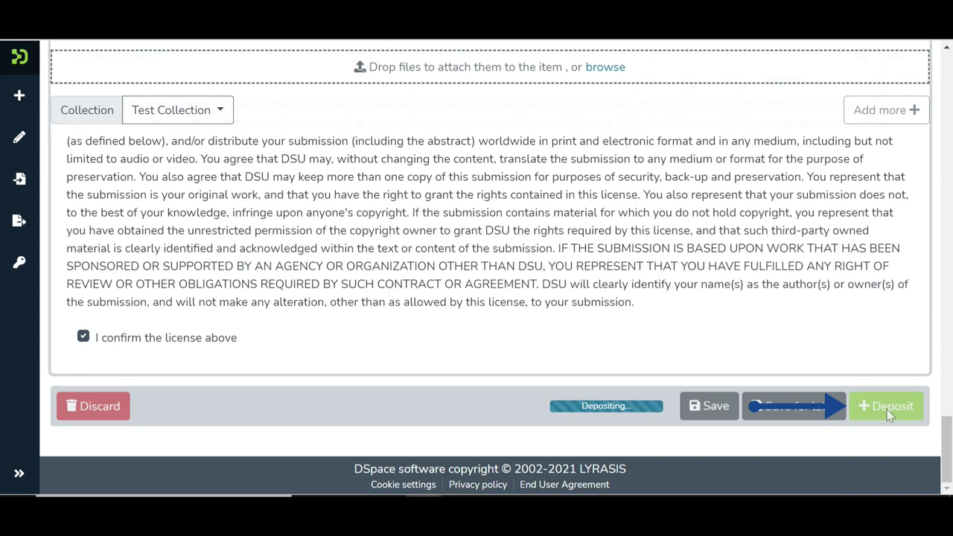